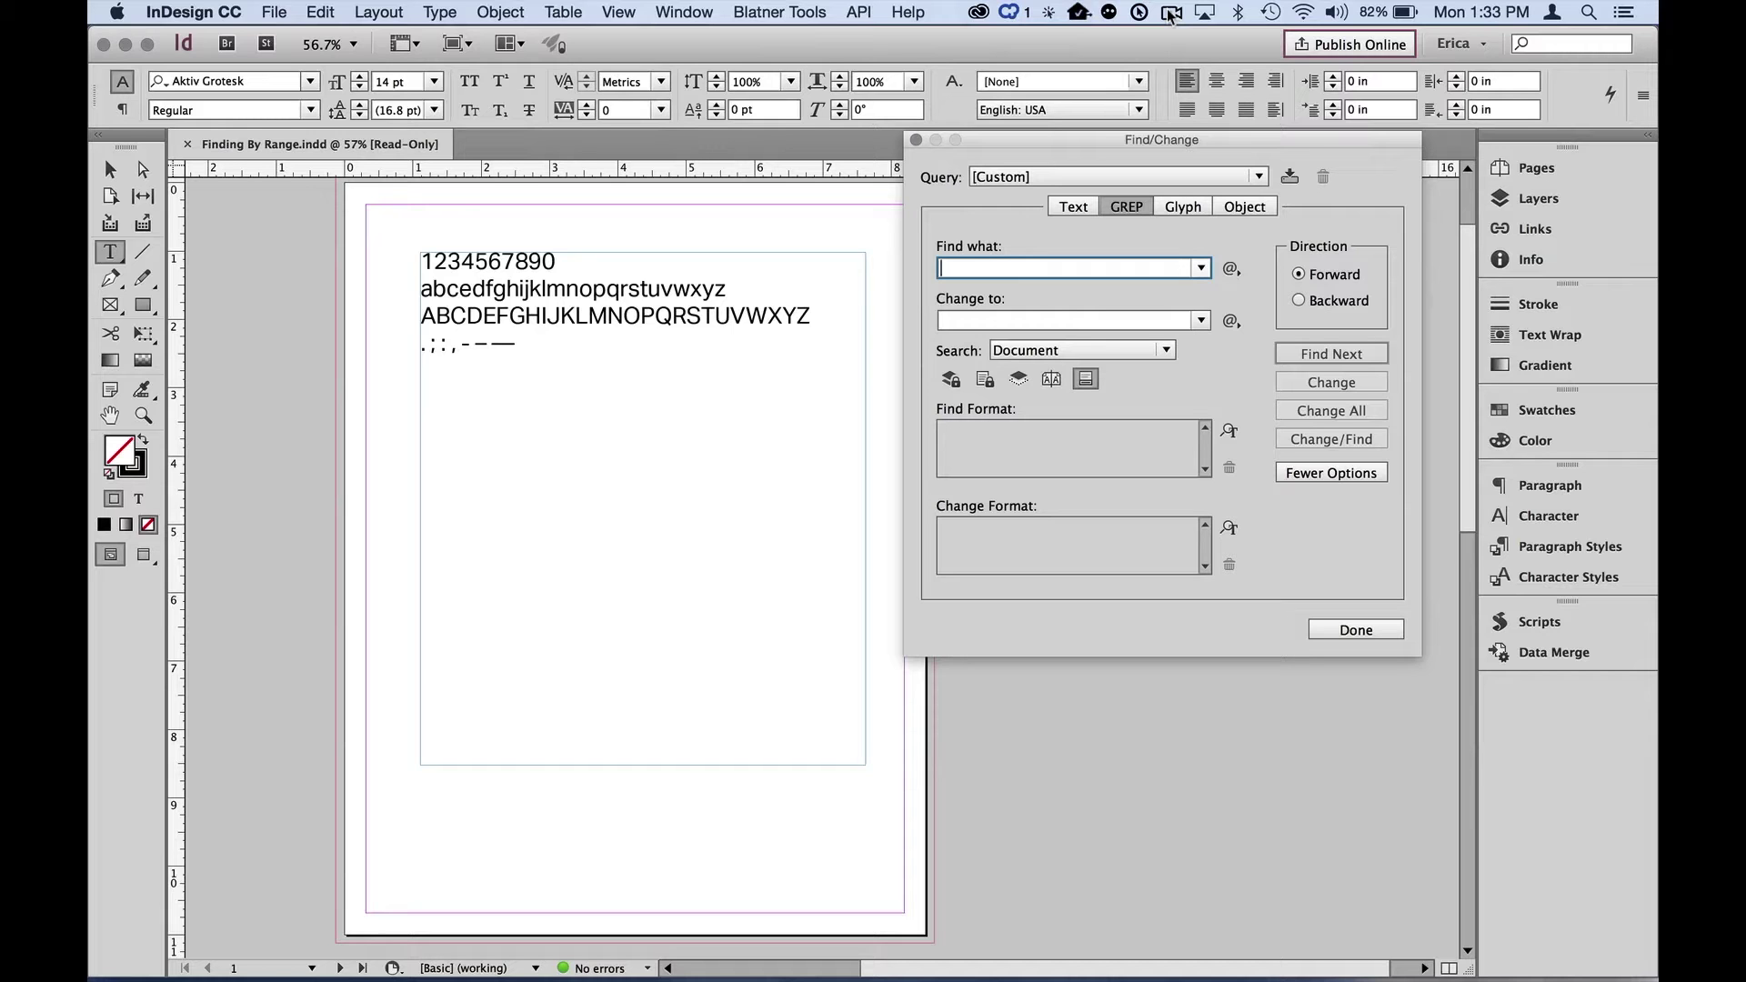
key("alt")
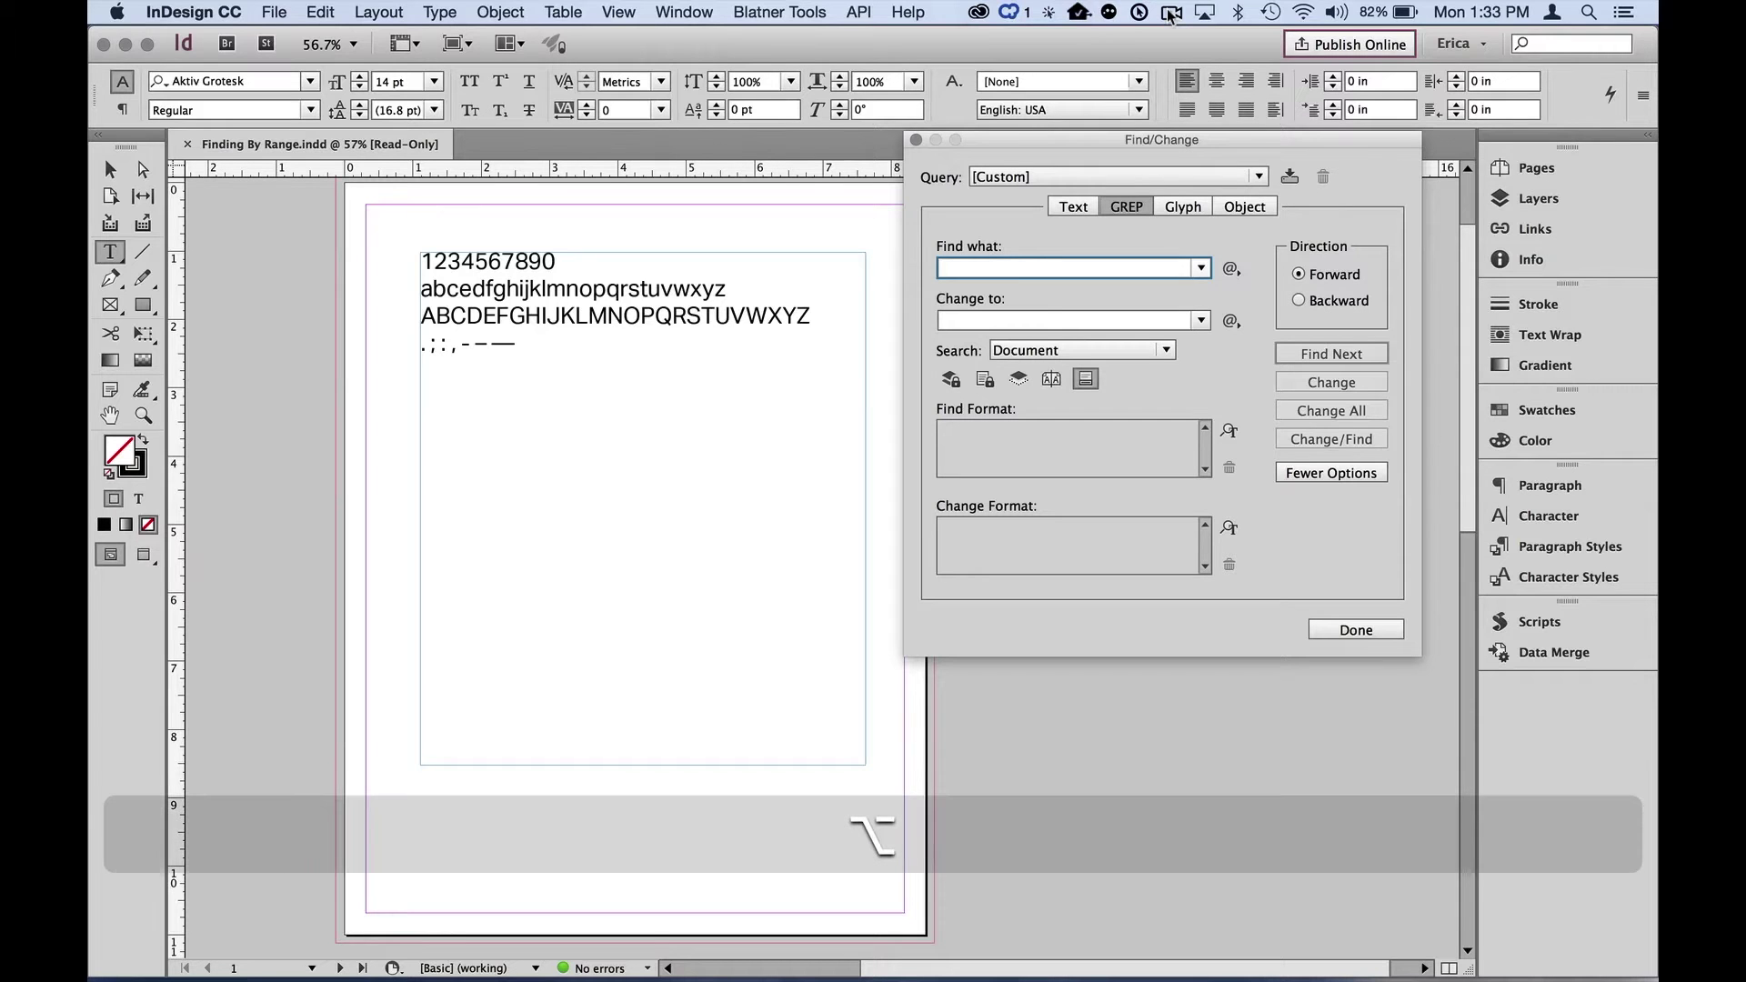
- Enter [0-9] in the GREP Find what field to match any single digit
scroll(1171, 15, "up", 5)
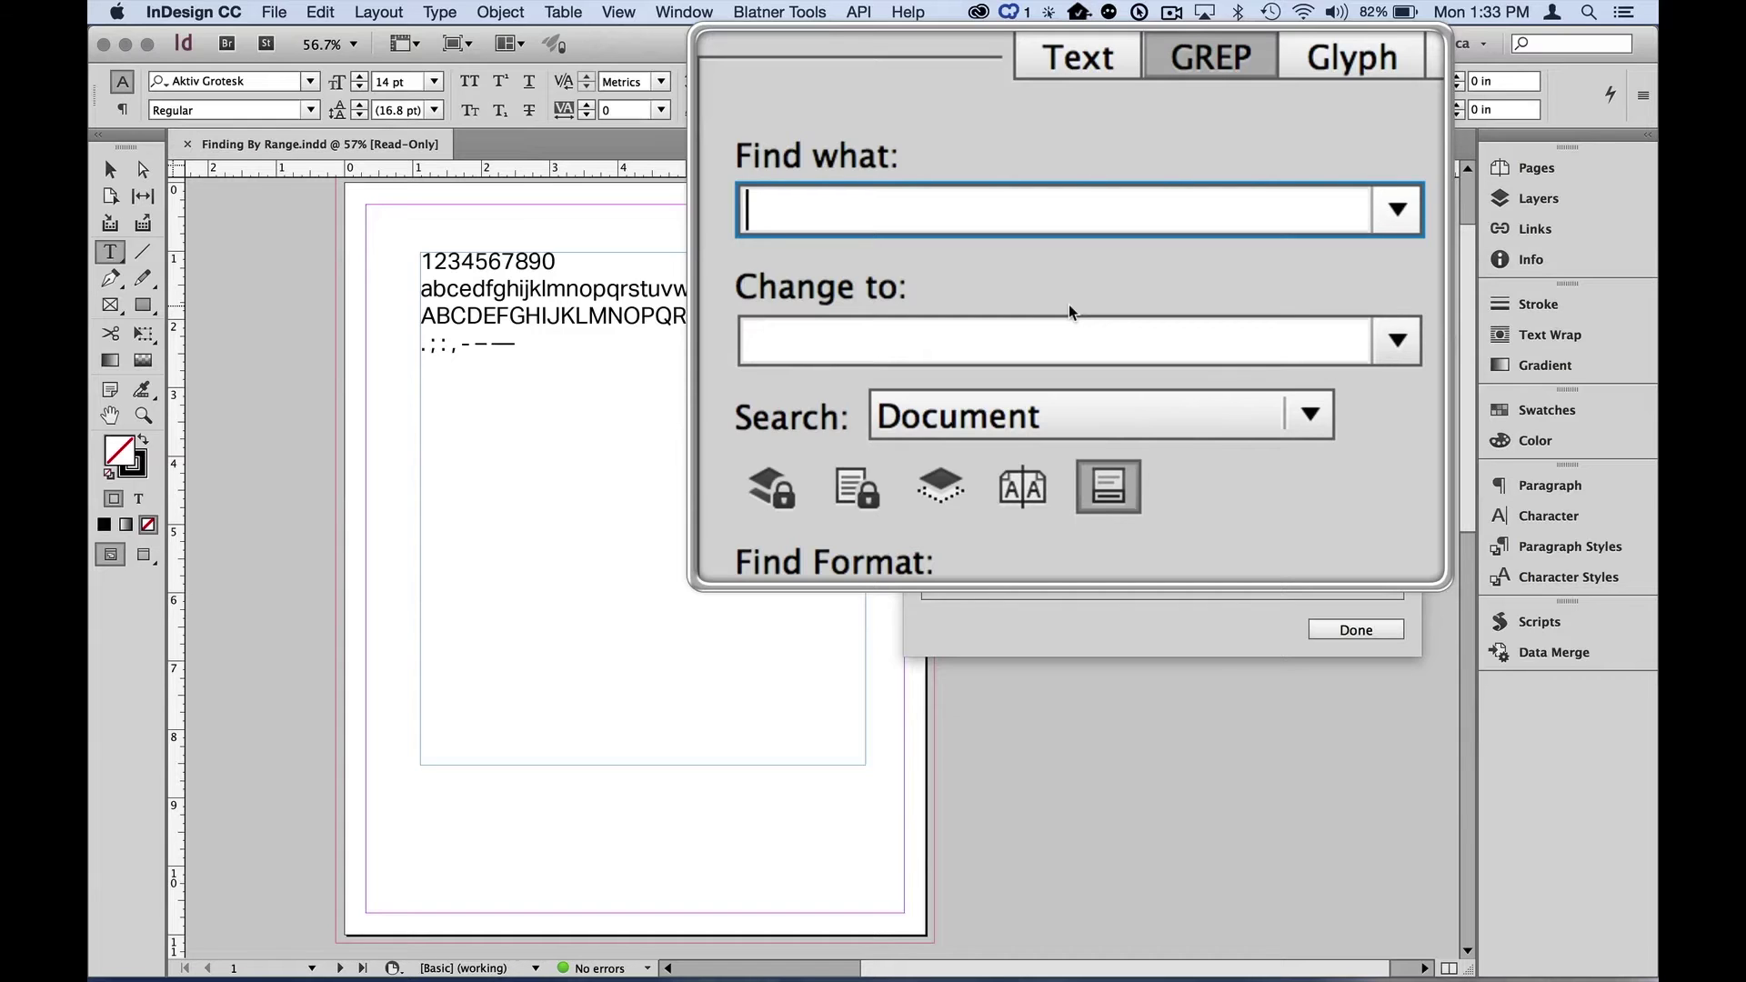
type("[0-9]")
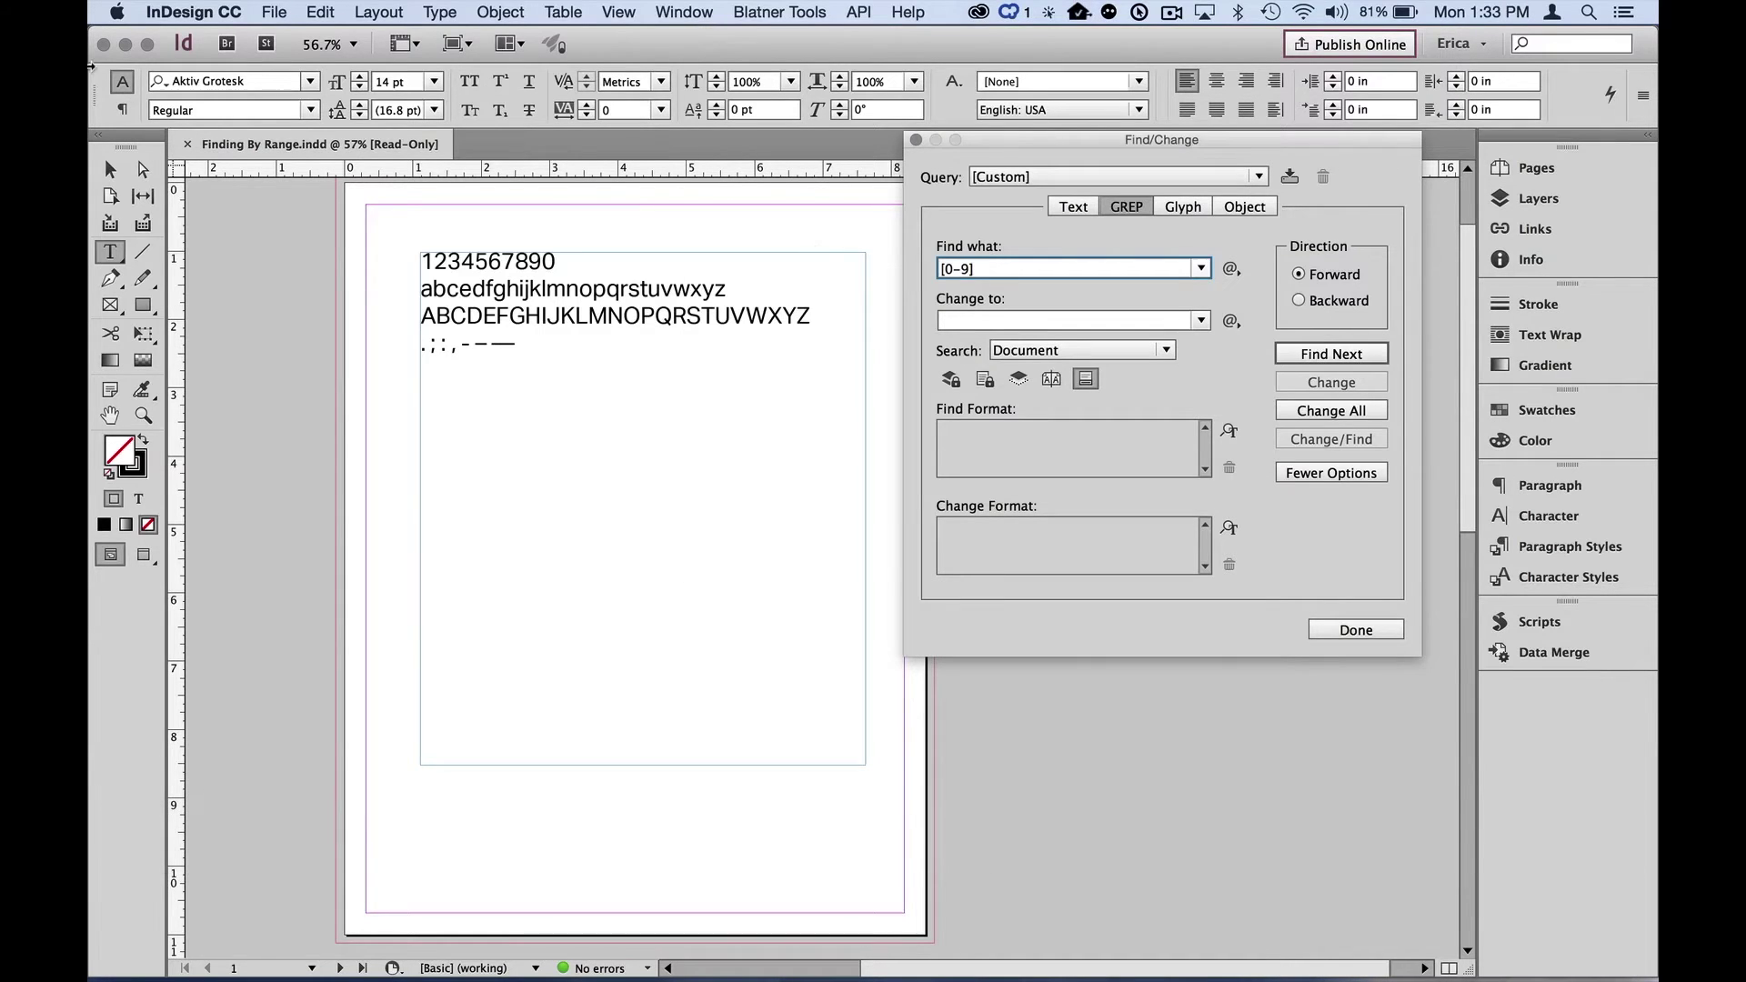
- Select the sample text frame and set the search scope to Story
left_click(110, 169)
left_click(527, 369)
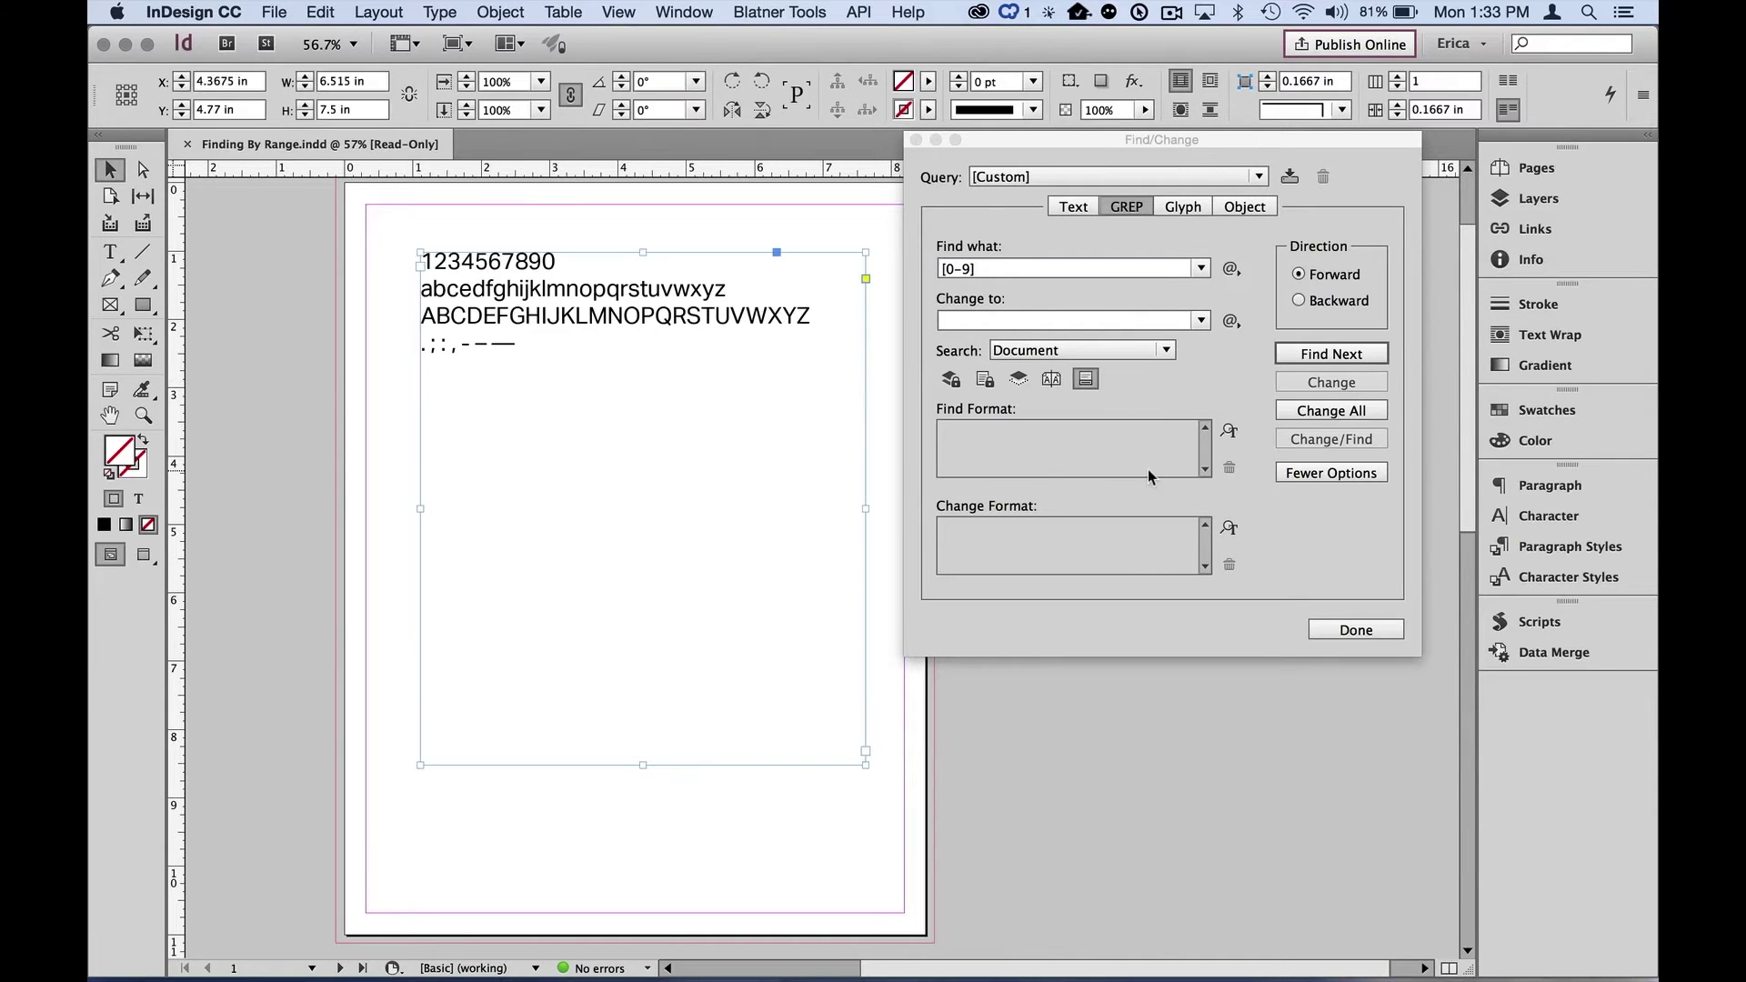
left_click(1099, 349)
left_click(1098, 414)
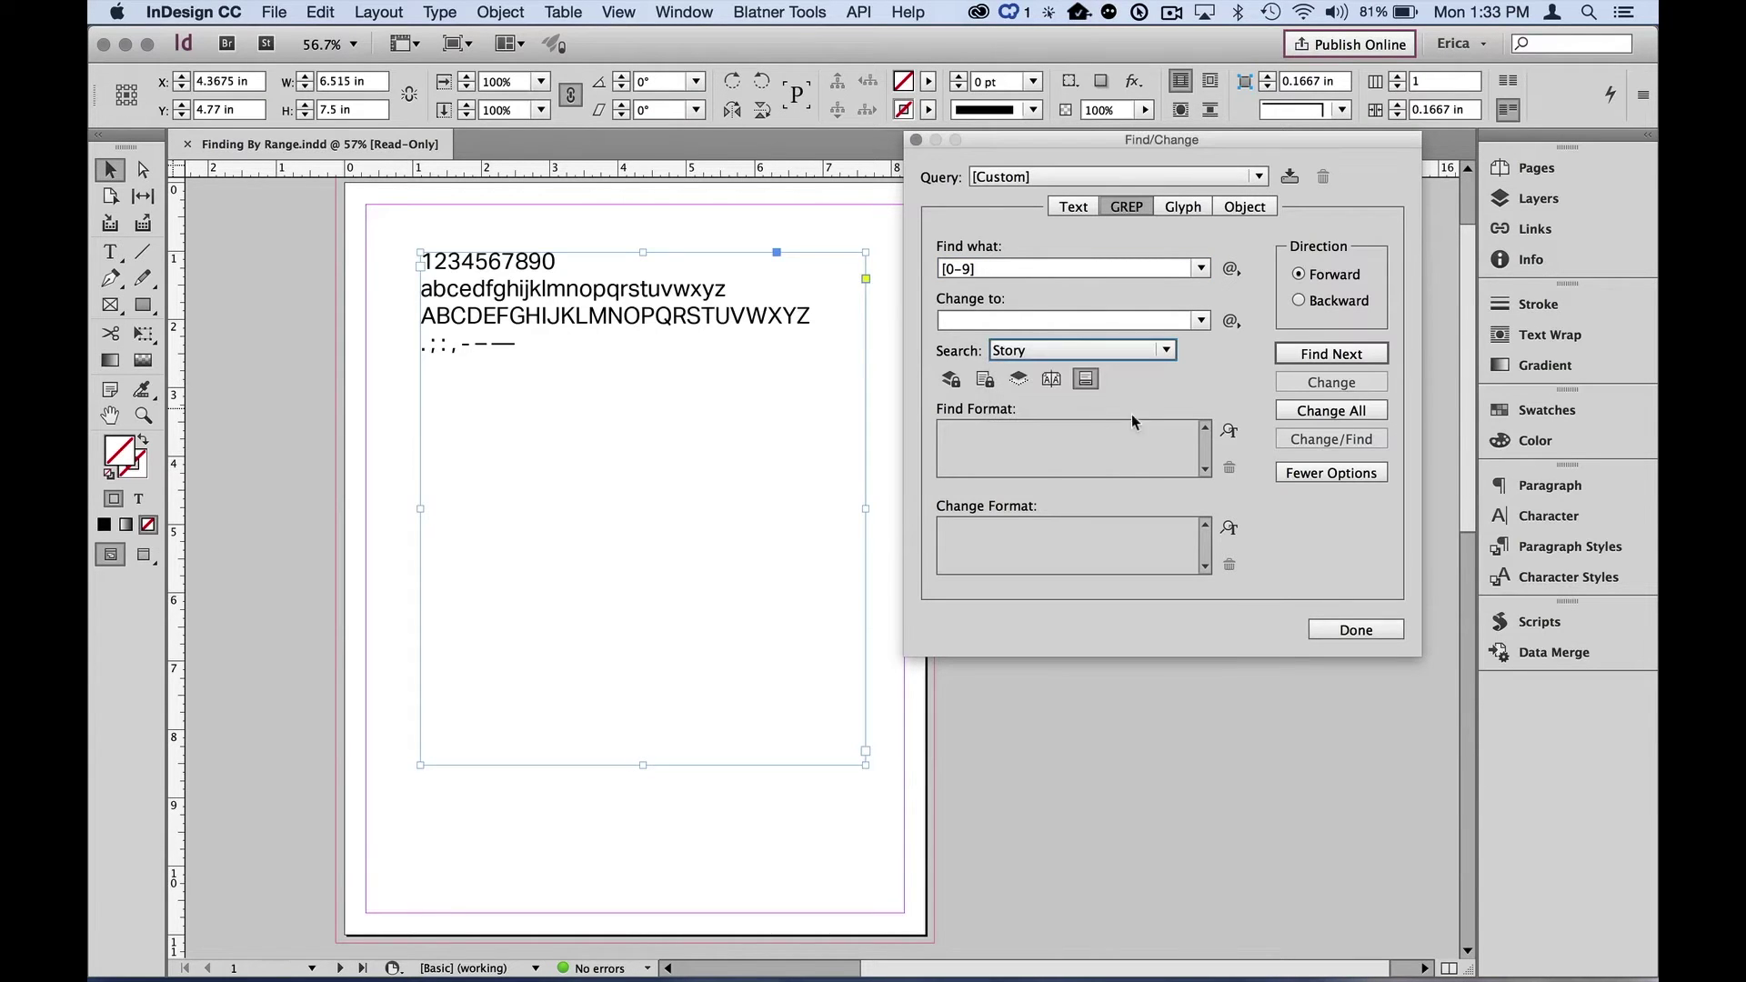
left_click(1315, 355)
left_click(1315, 355)
left_click(1315, 354)
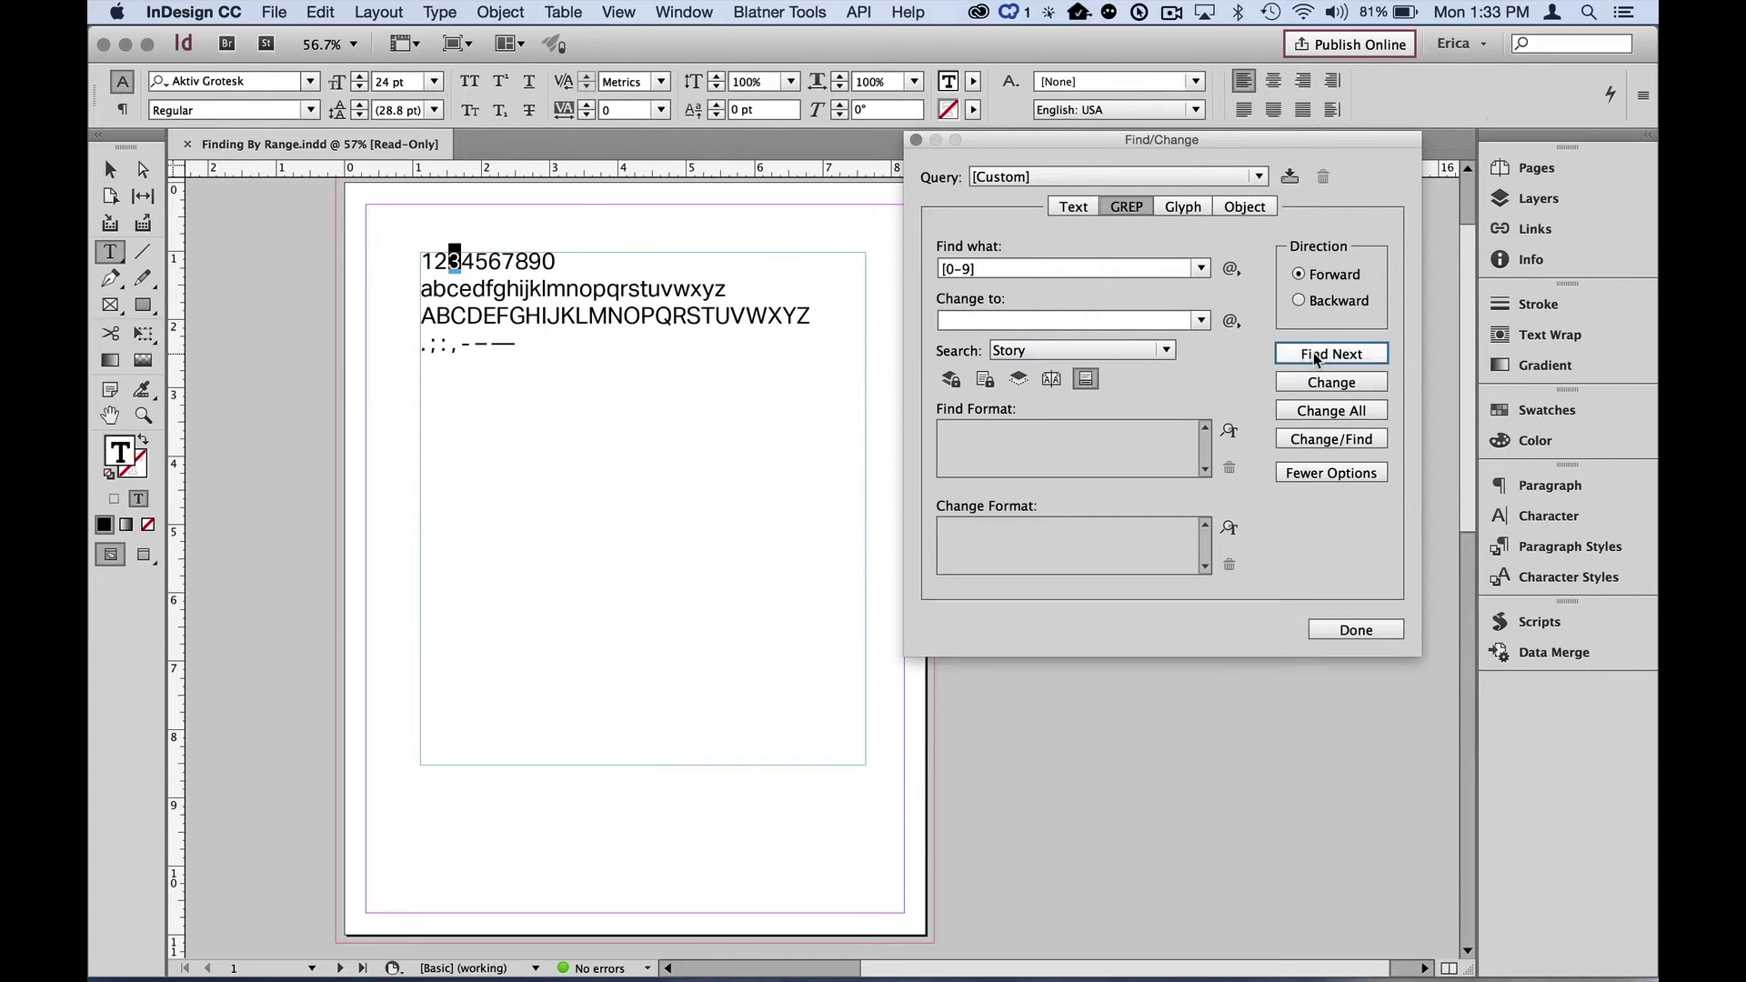
left_click(1315, 355)
left_click(1315, 355)
left_click(1315, 354)
left_click(1315, 354)
left_click(1314, 354)
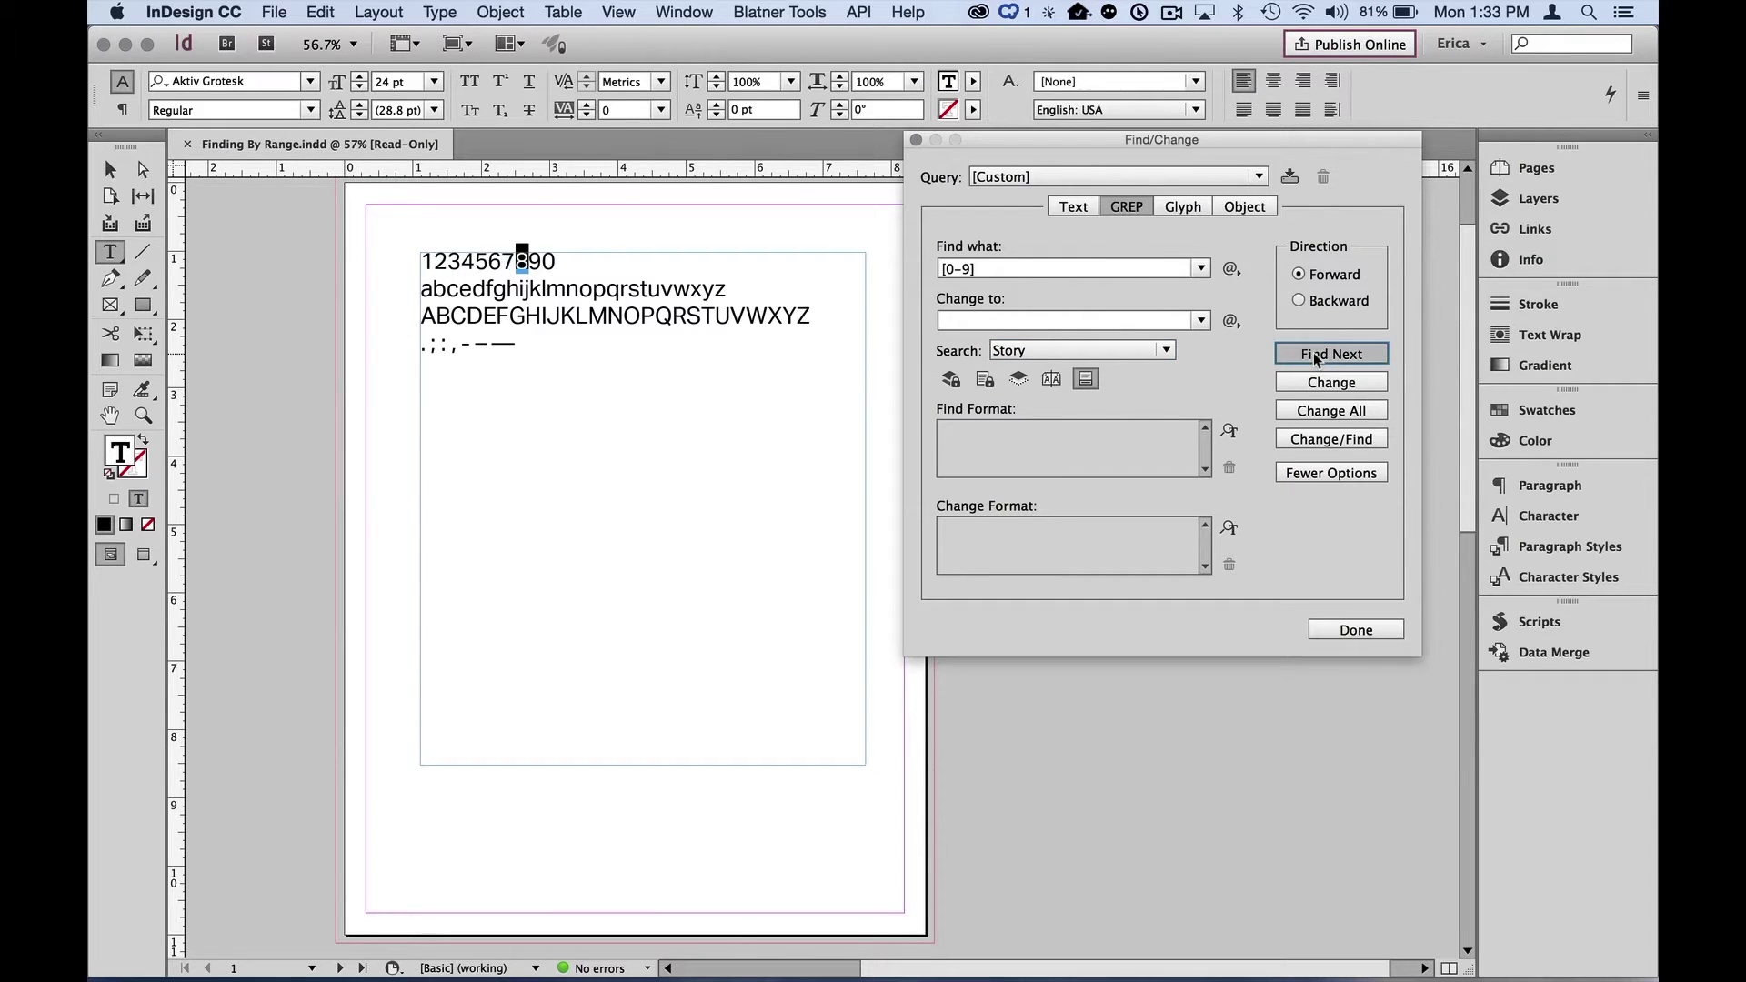
left_click(111, 169)
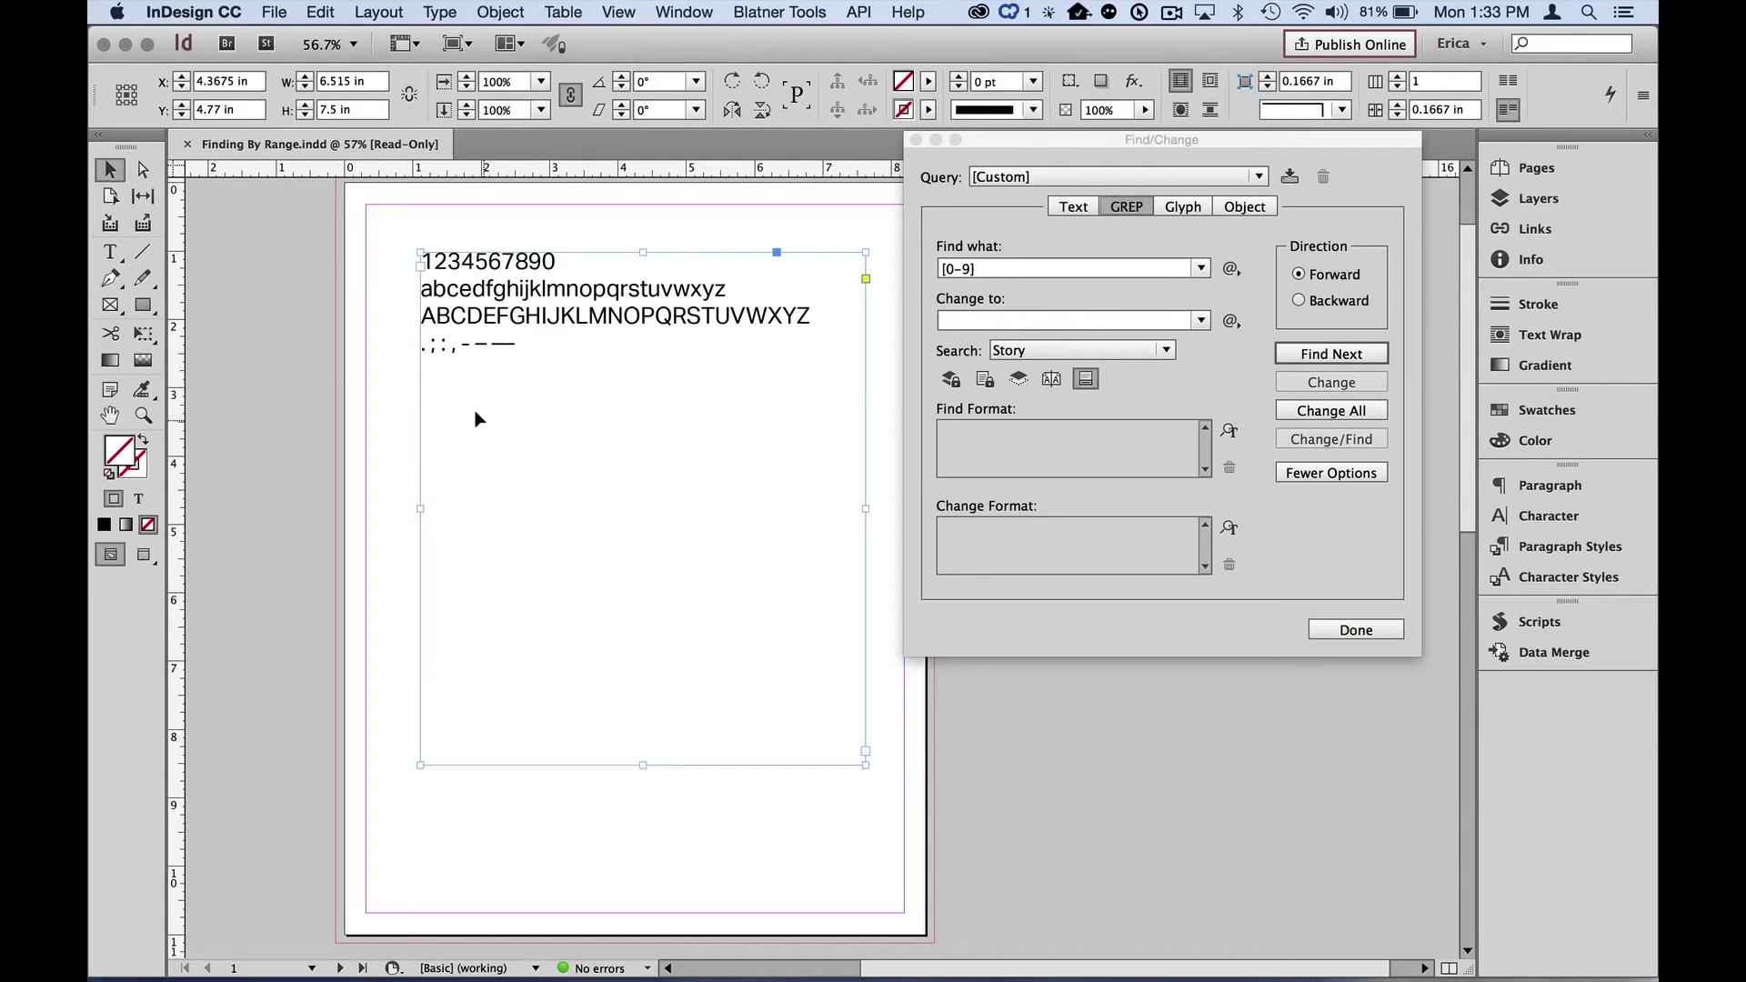
key("alt+z")
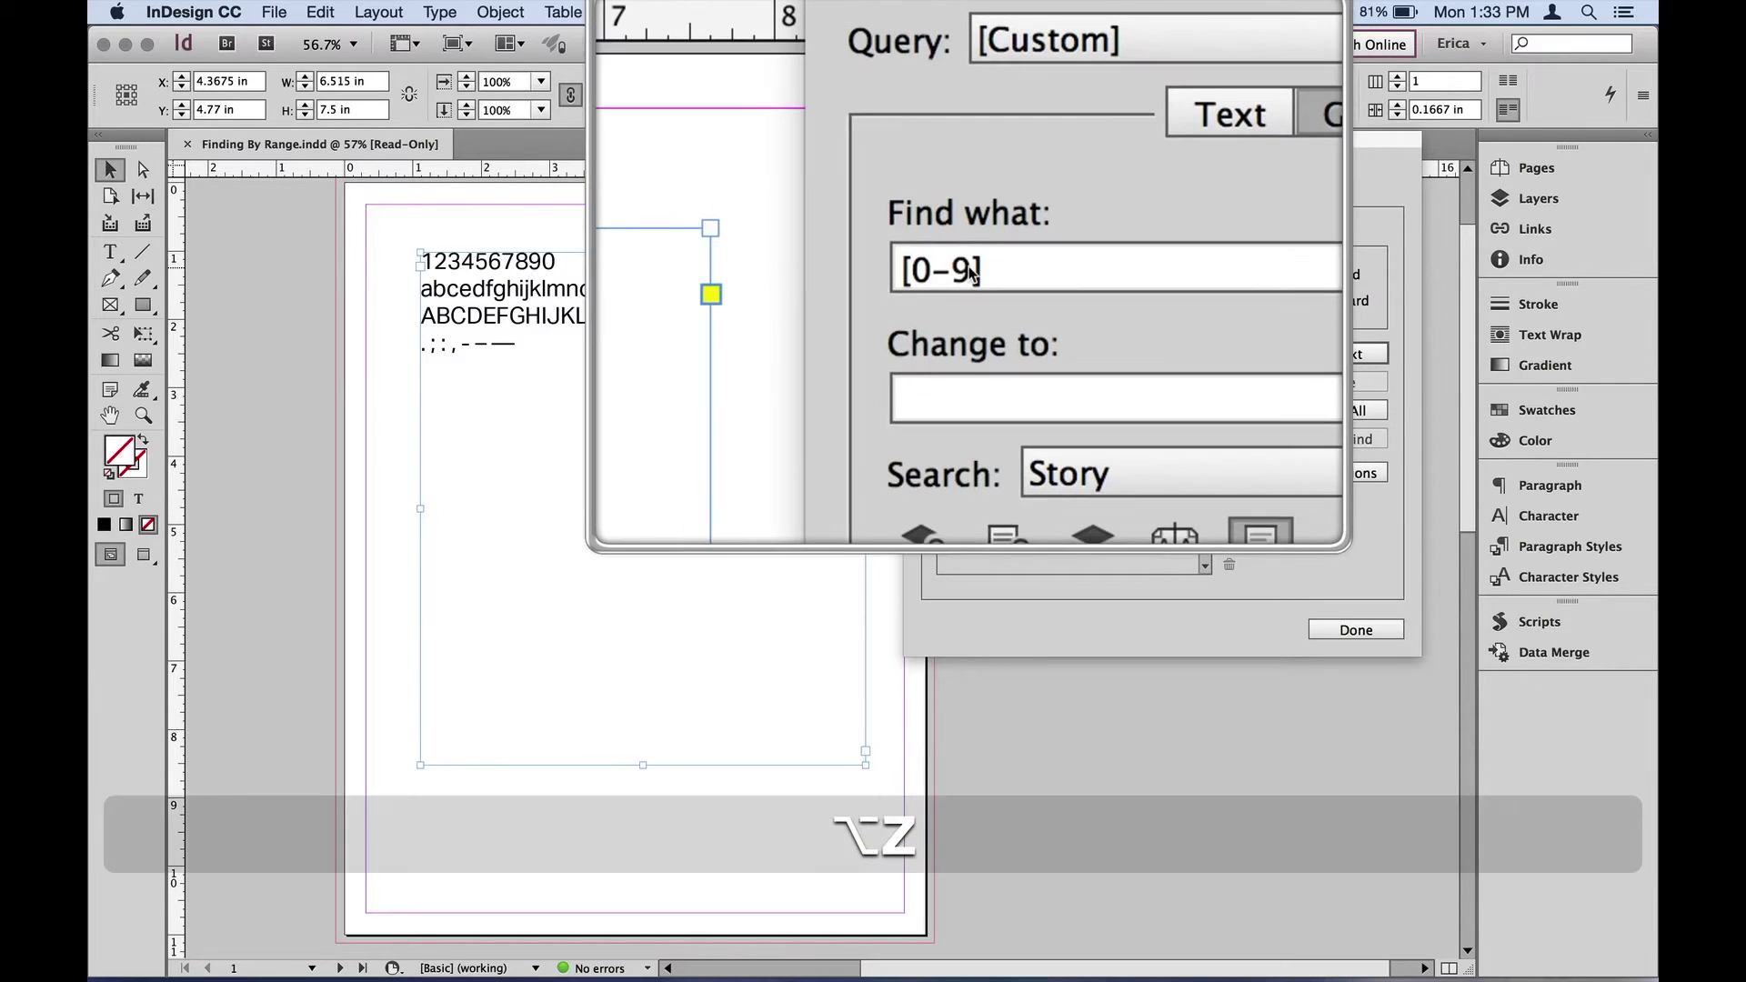
- Edit the range so the pattern reads [3-8]
left_click(957, 274)
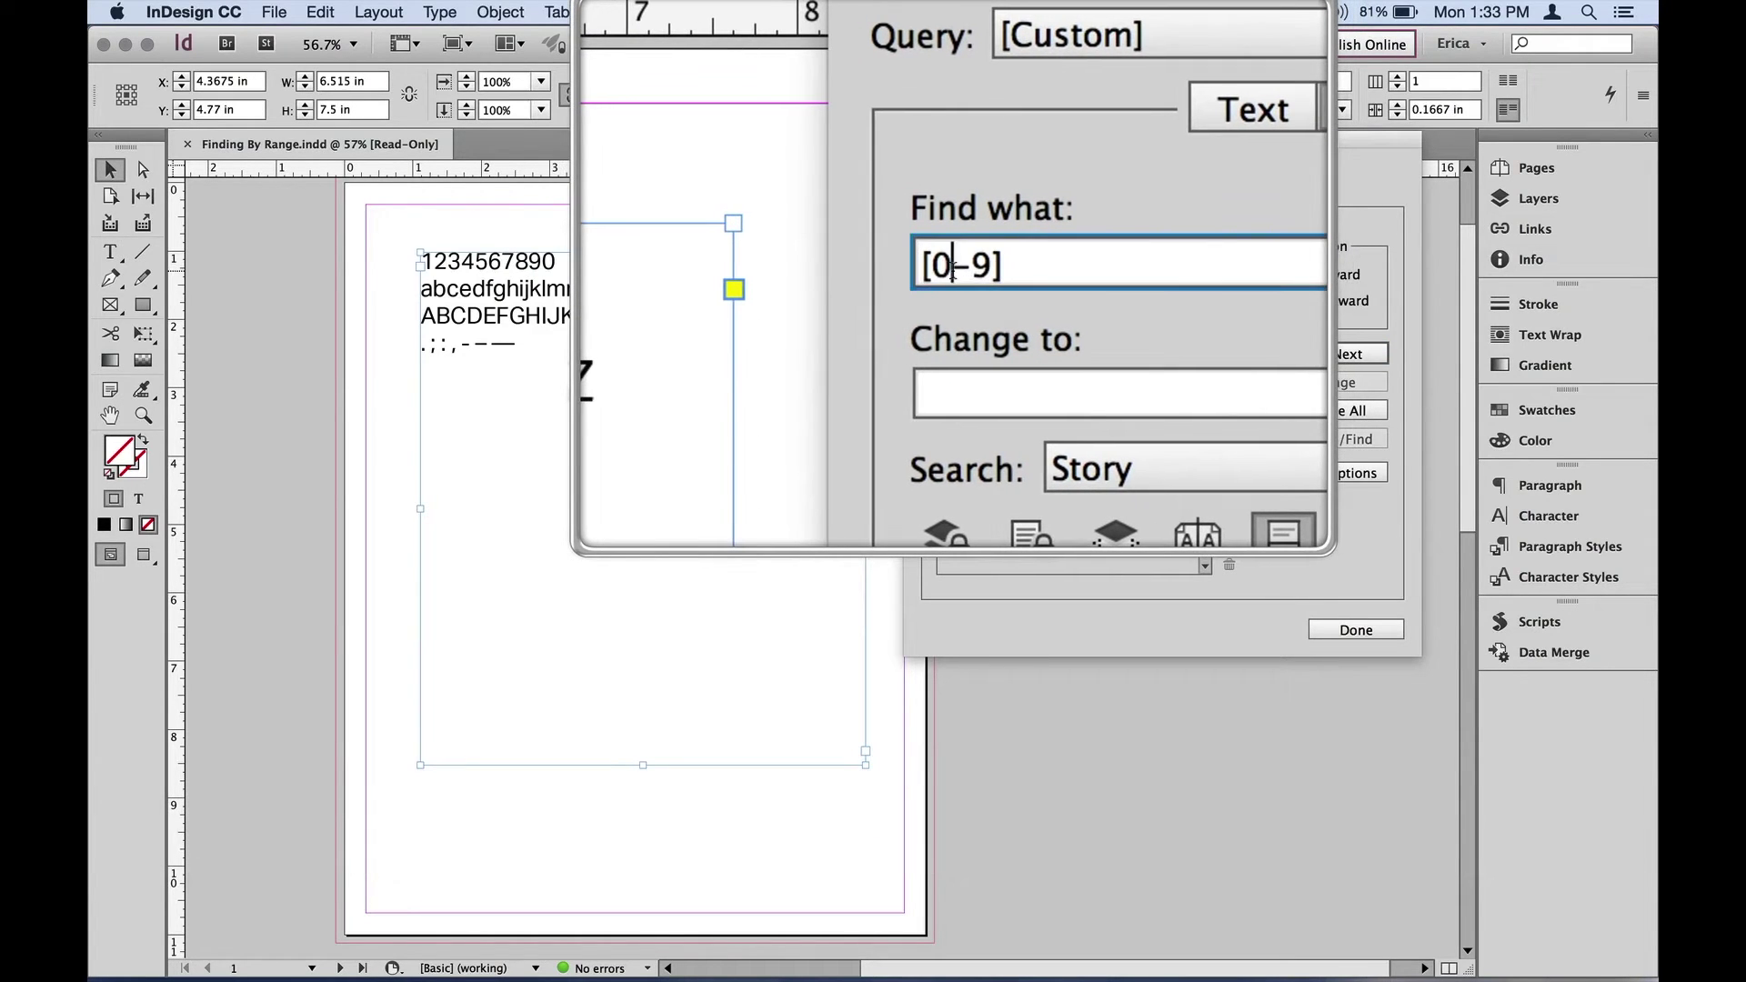
key("BackSpace")
type("3")
left_click(993, 264)
key("BackSpace")
type("8")
key("alt+z")
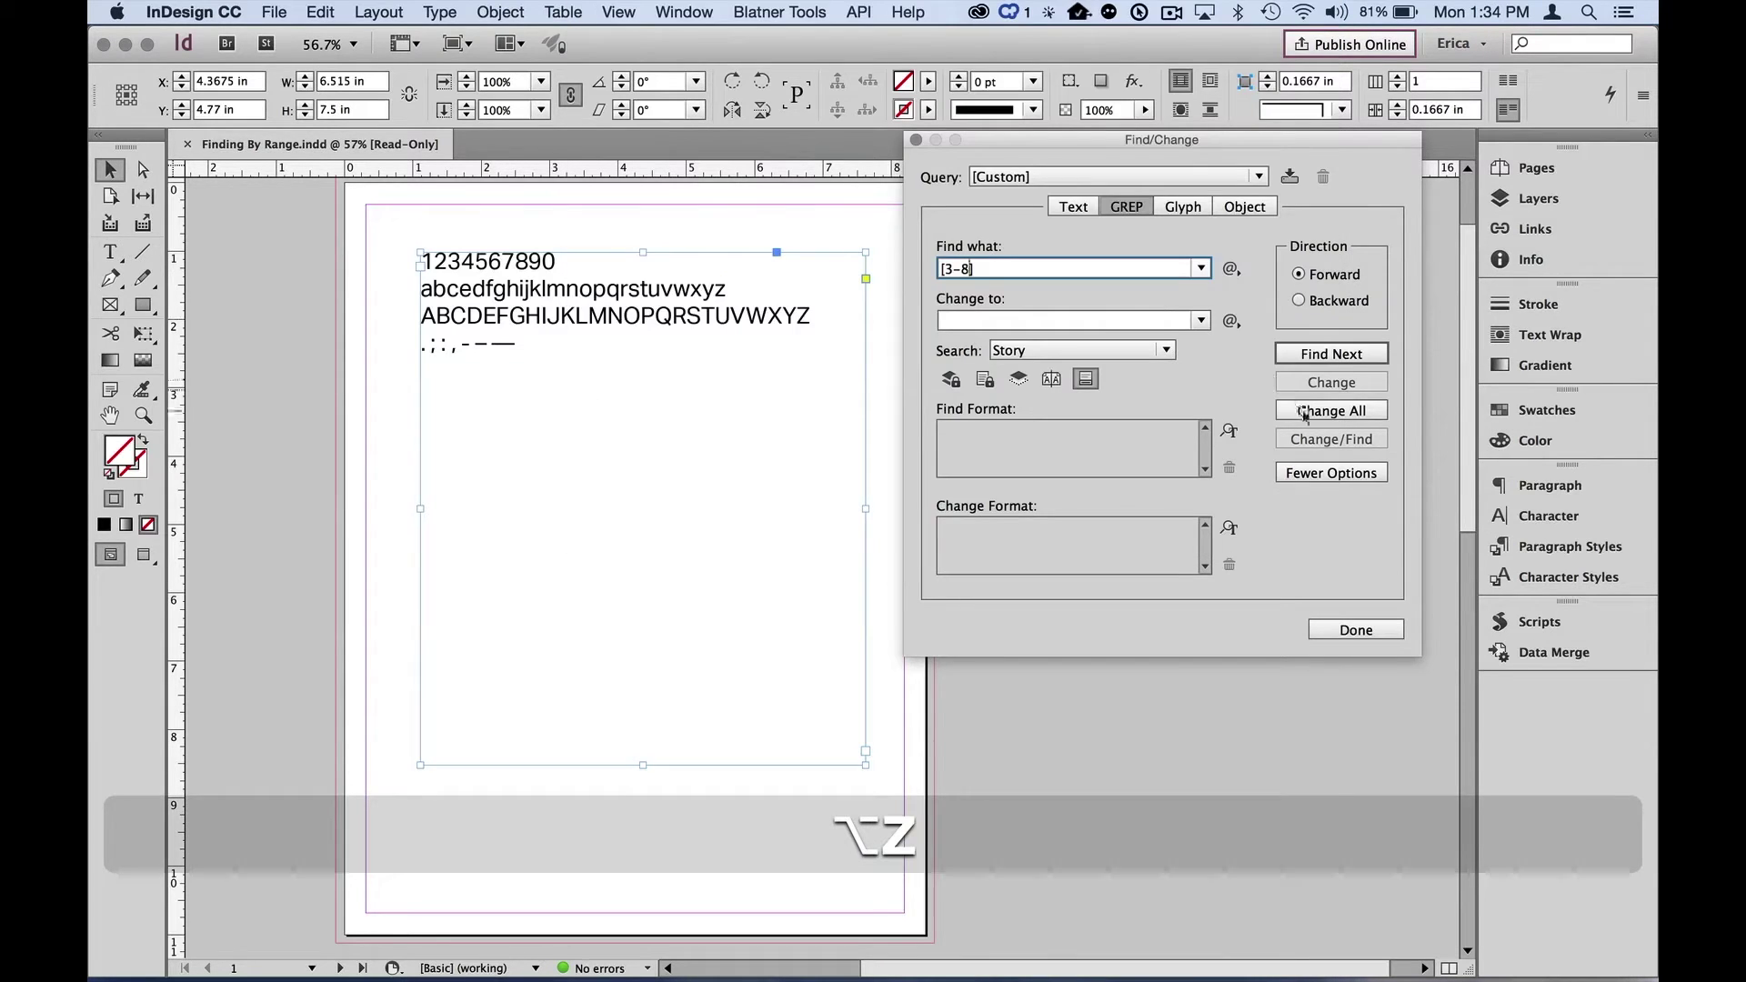
- Find digits 3 through 8 in turn and dismiss the 'Search is completed' alert
left_click(1330, 353)
left_click(1331, 354)
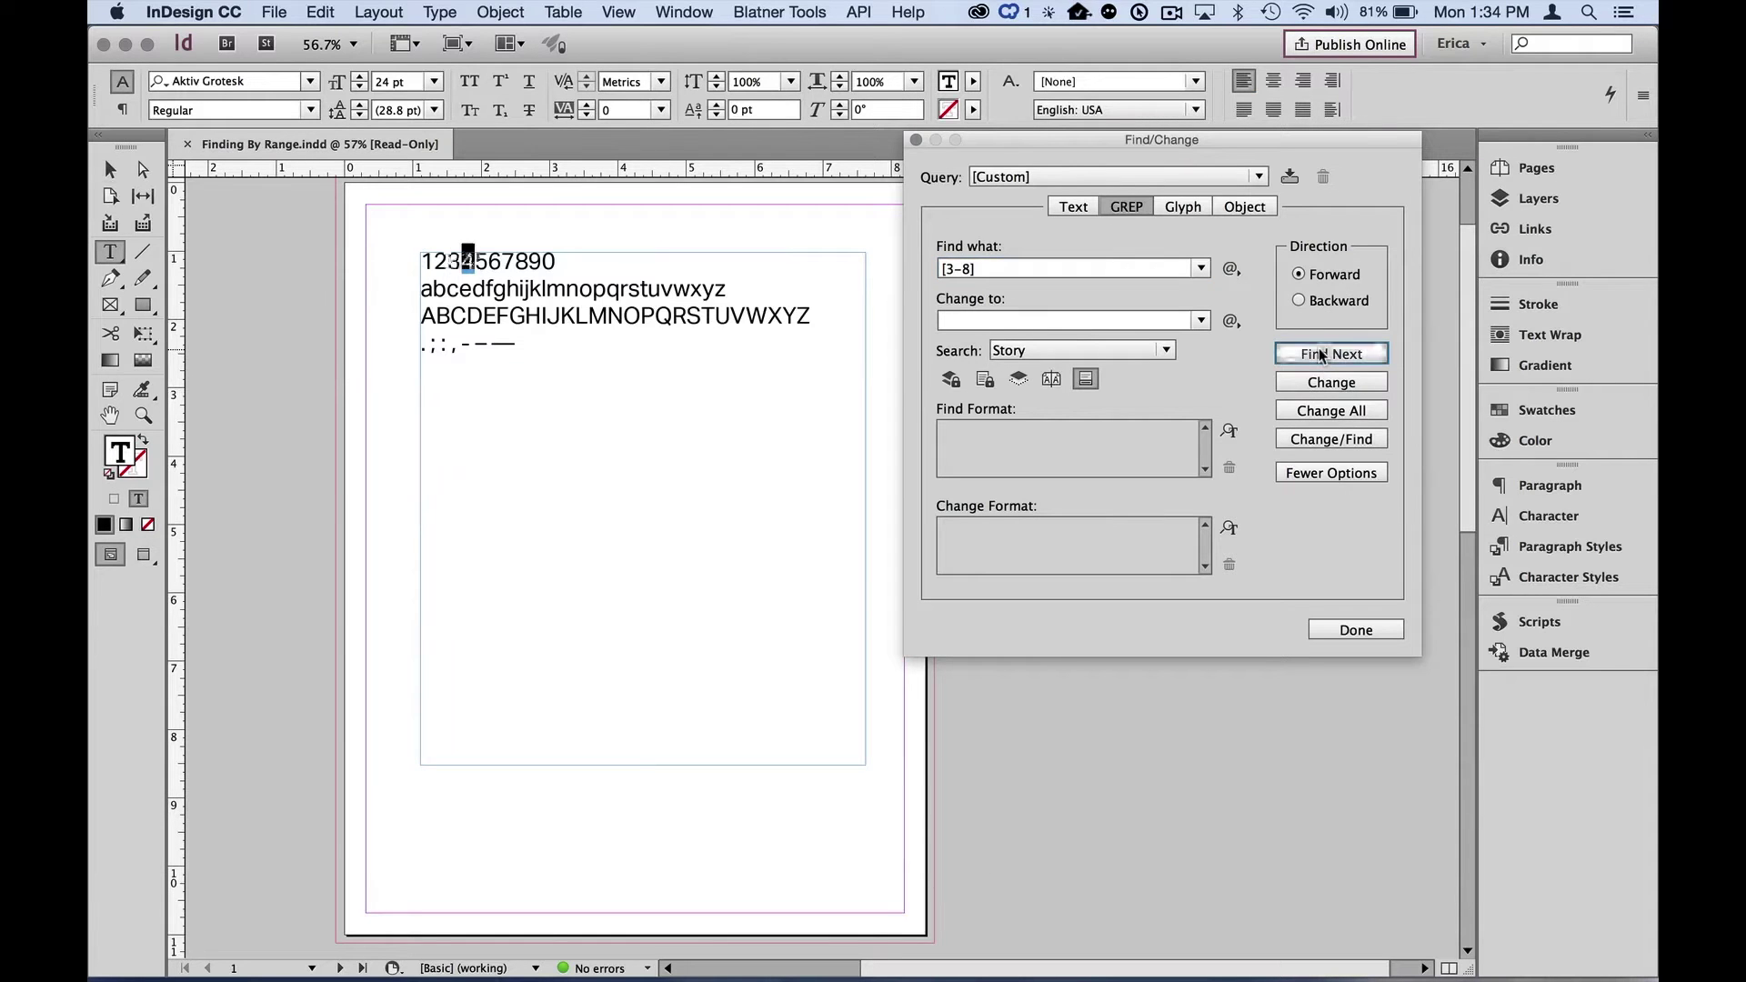
left_click(1330, 354)
left_click(1321, 355)
left_click(1321, 355)
left_click(1321, 355)
left_click(1321, 355)
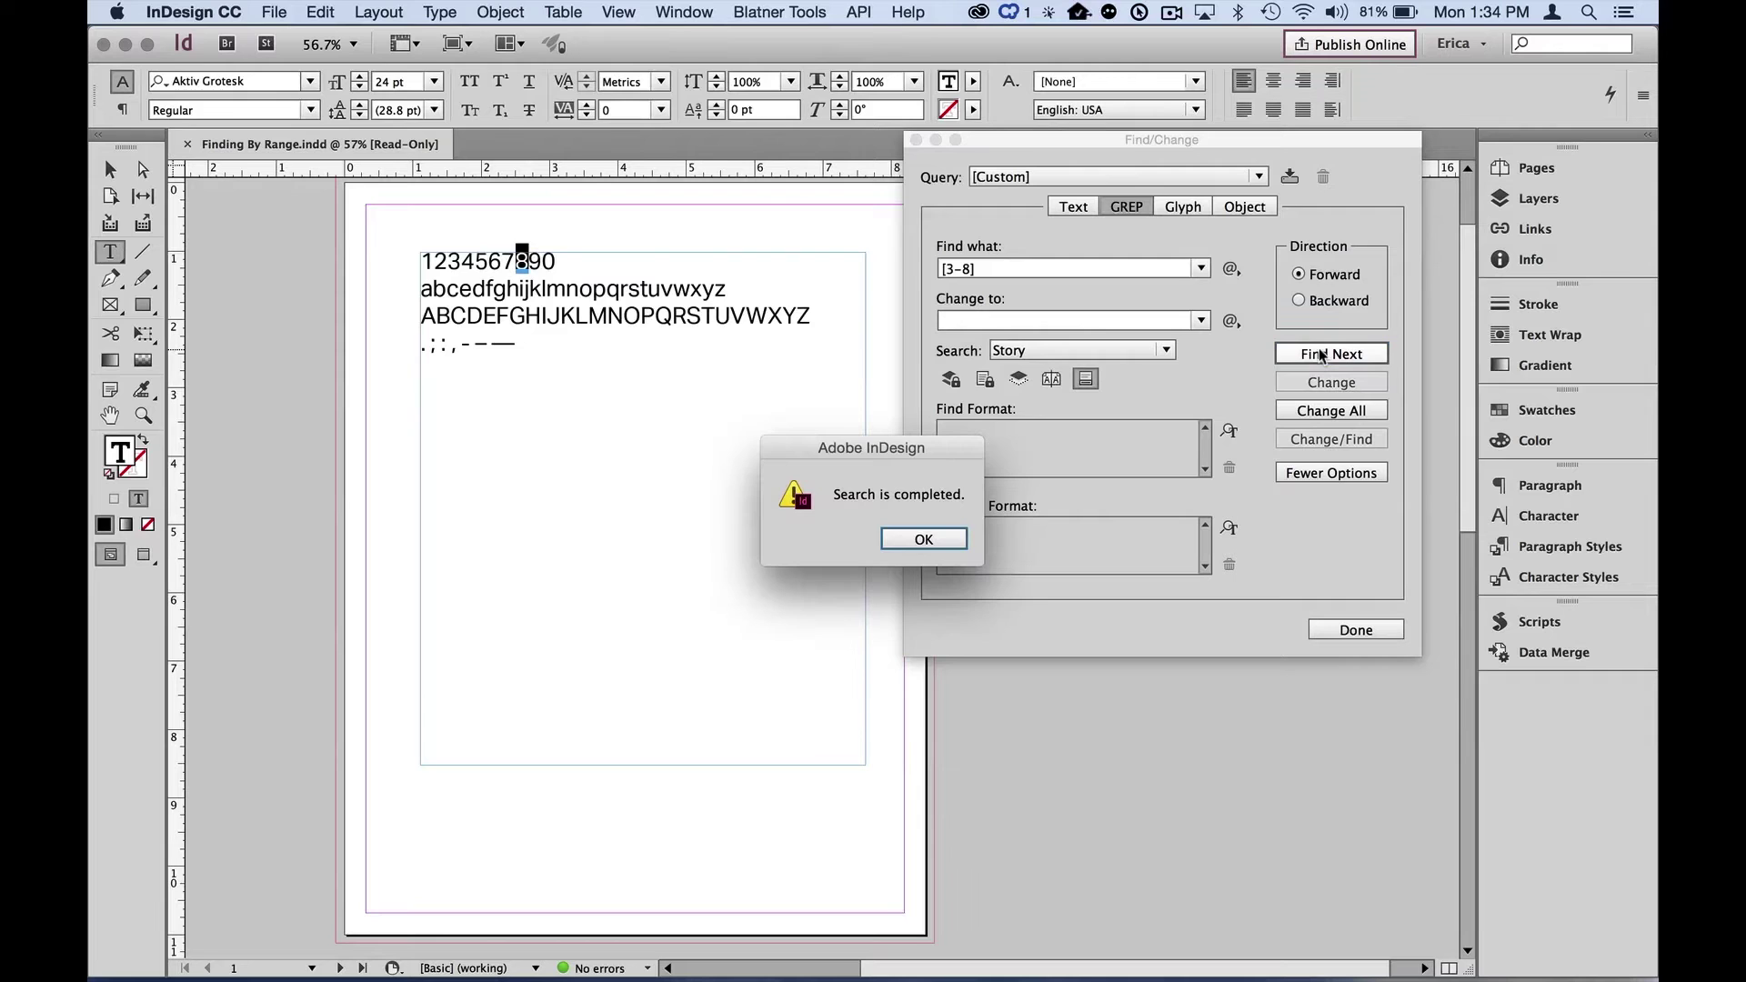
left_click(931, 542)
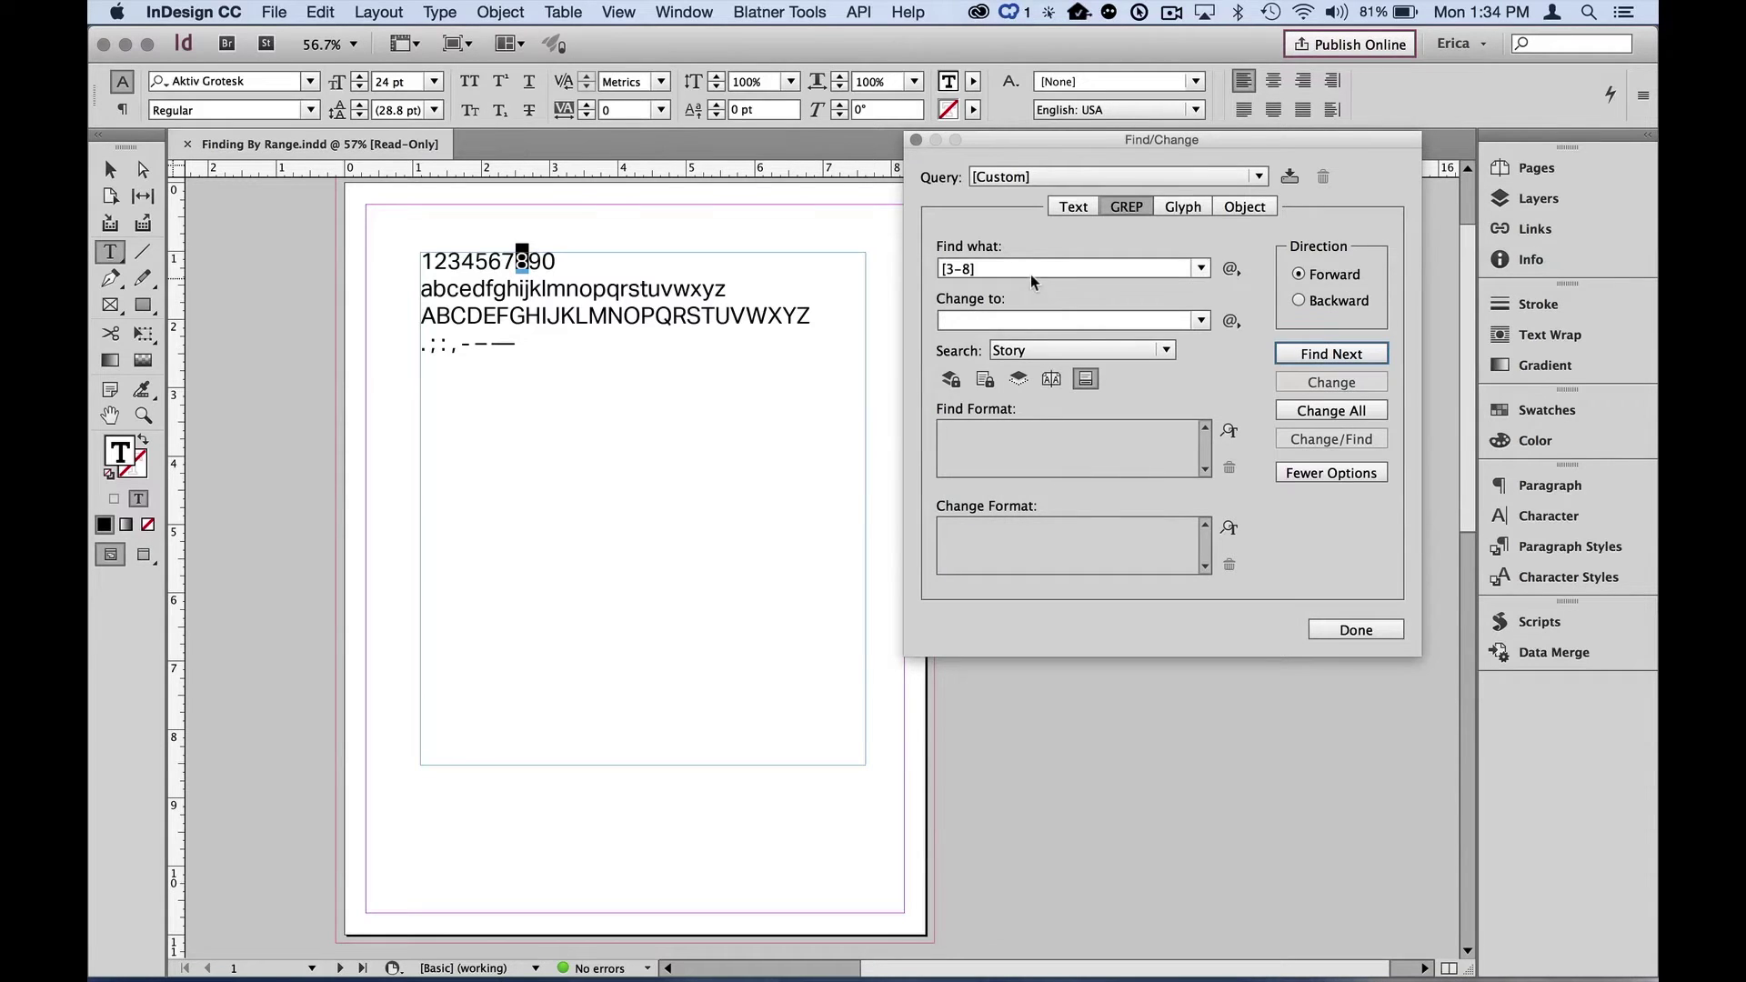
- Replace the pattern with [a-z]
left_click(1004, 268)
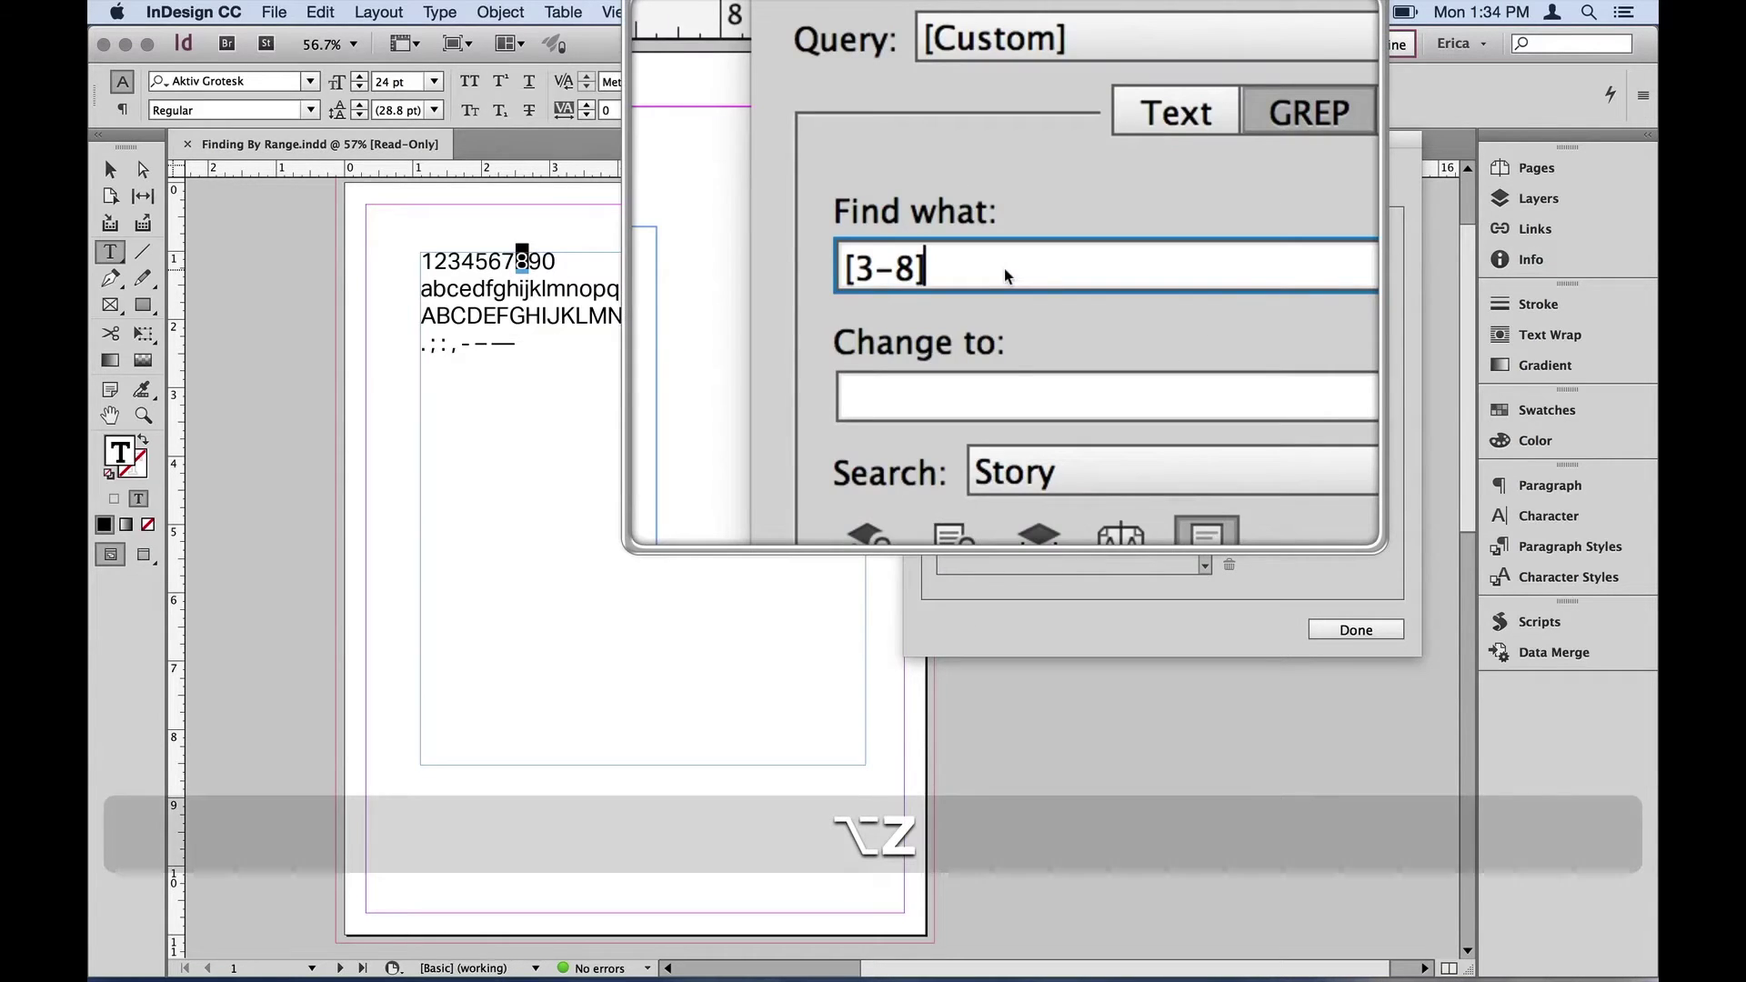
key("BackSpace")
key("BackSpace")
key("BackSpace")
key("BackSpace")
key("BackSpace")
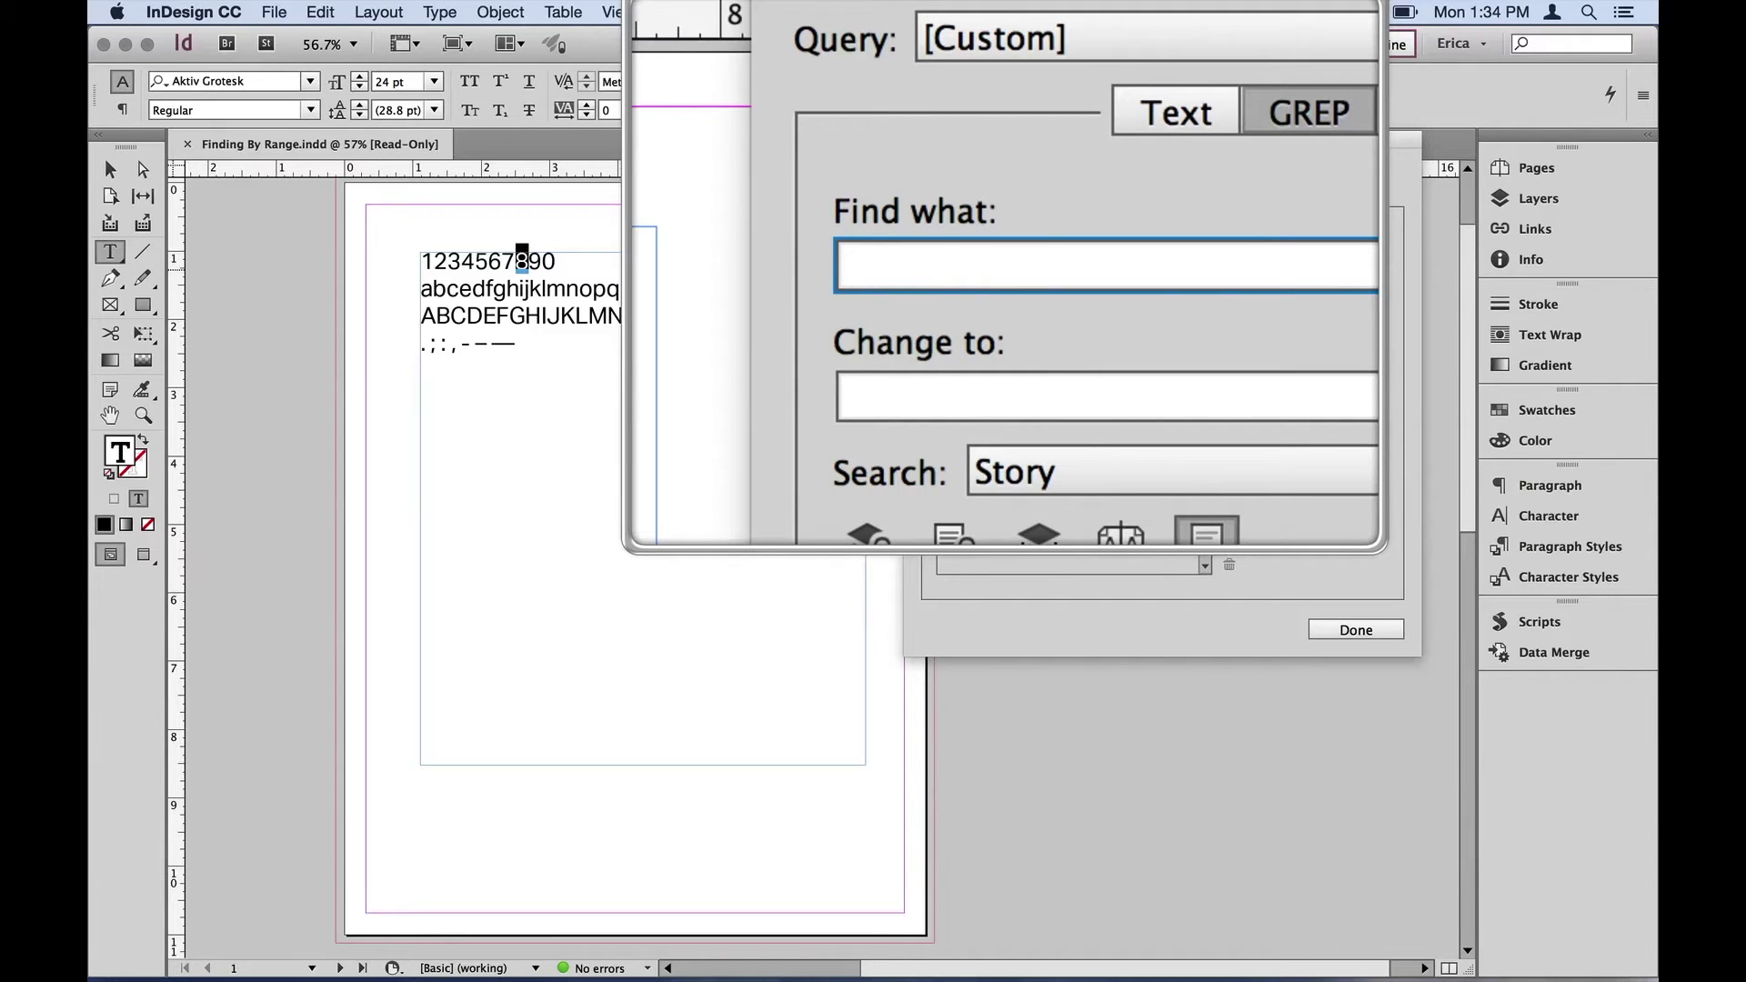
type("[a-z]")
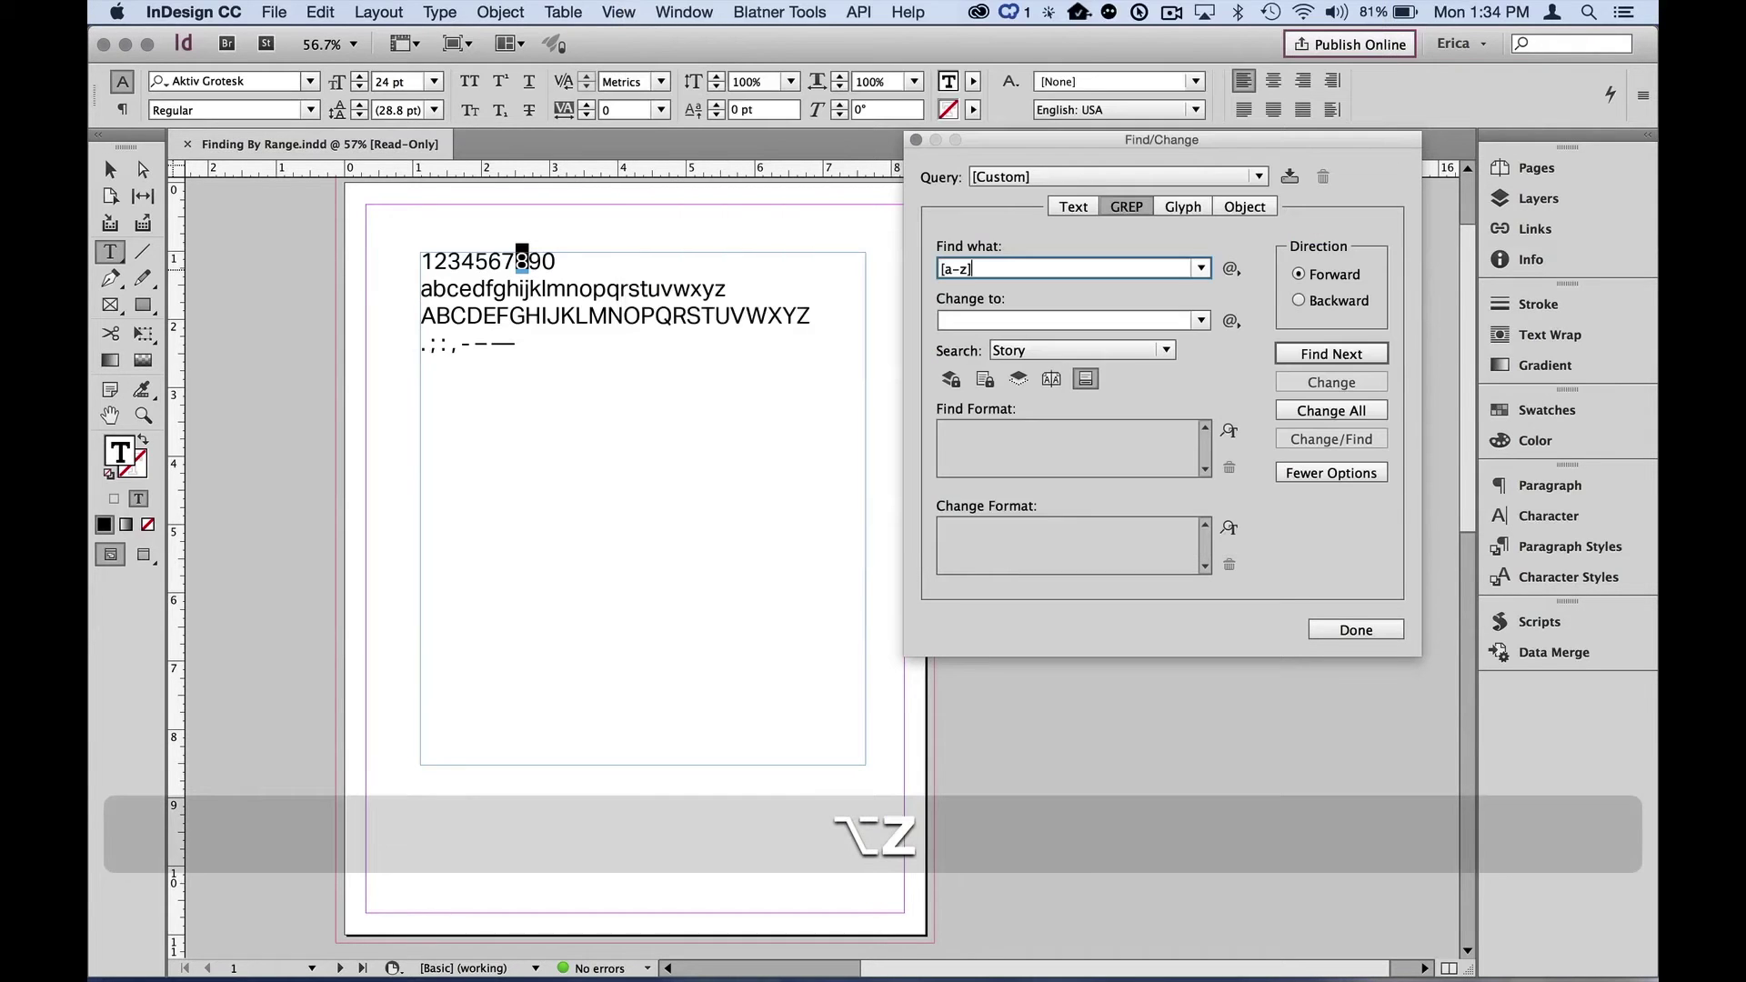
- Find successive lowercase letter matches, then return focus to Find what
left_click(1344, 354)
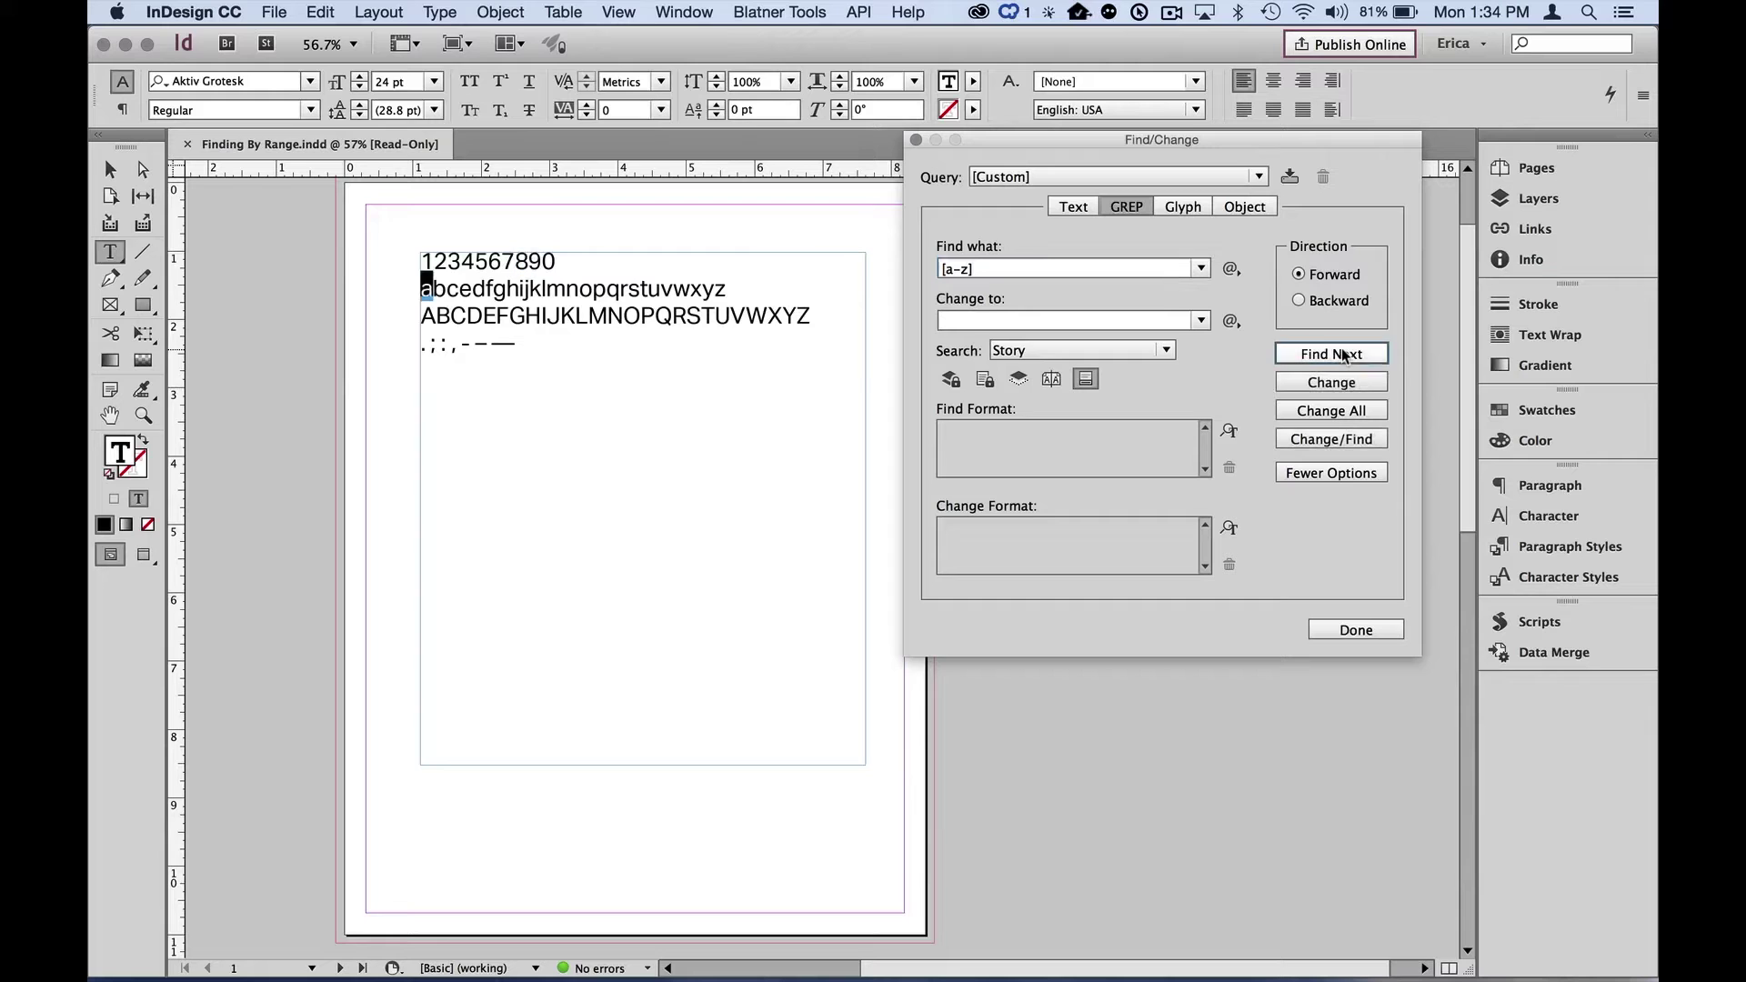
left_click(1344, 355)
left_click(1344, 355)
left_click(1344, 354)
left_click(1344, 355)
left_click(1344, 354)
left_click(1344, 355)
left_click(1344, 355)
left_click(1344, 355)
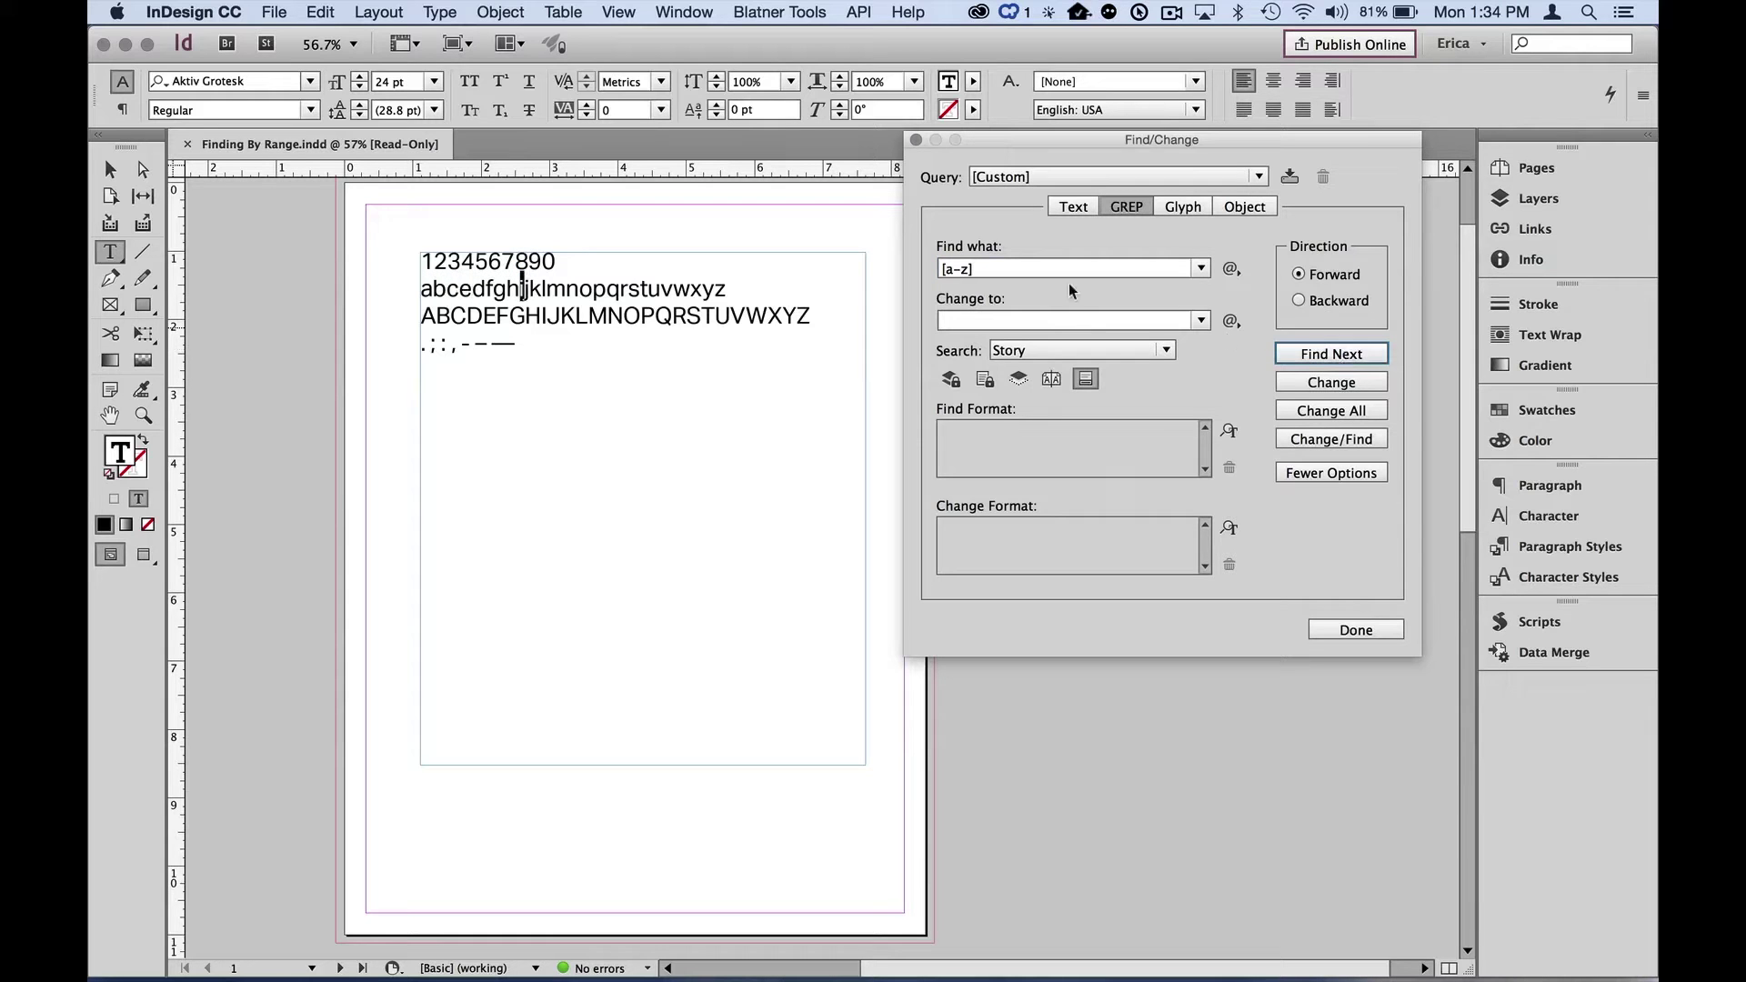
left_click(969, 270)
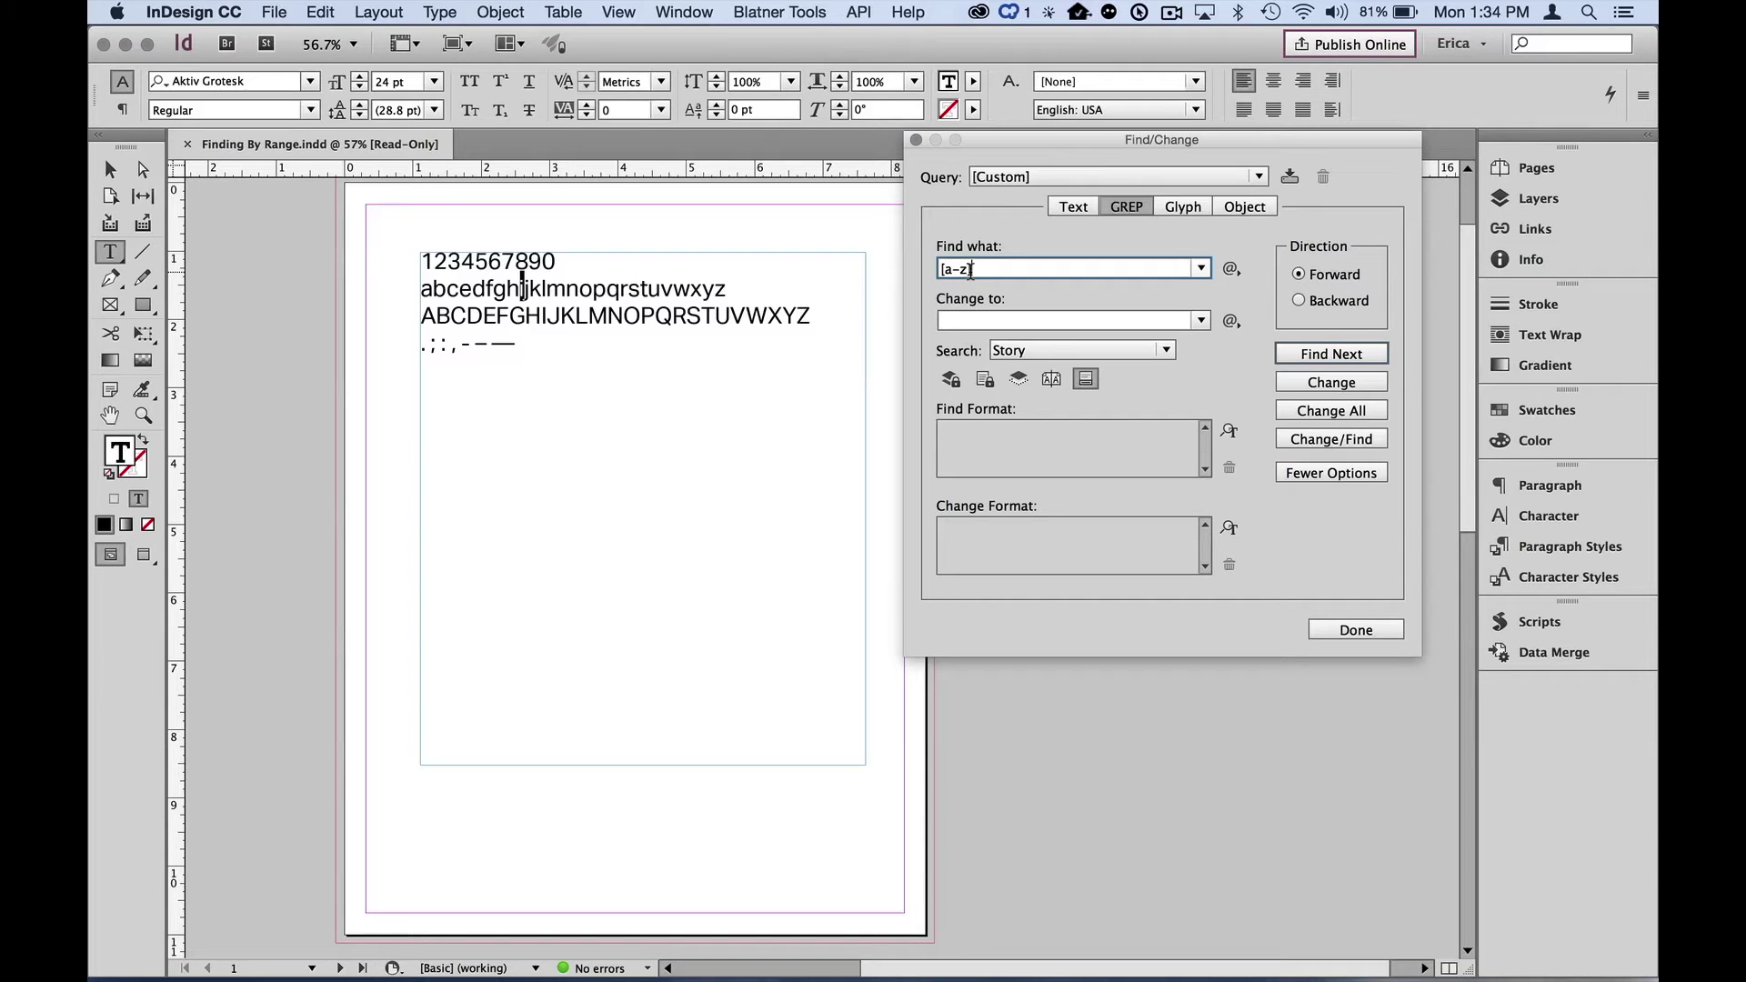
key("alt+z")
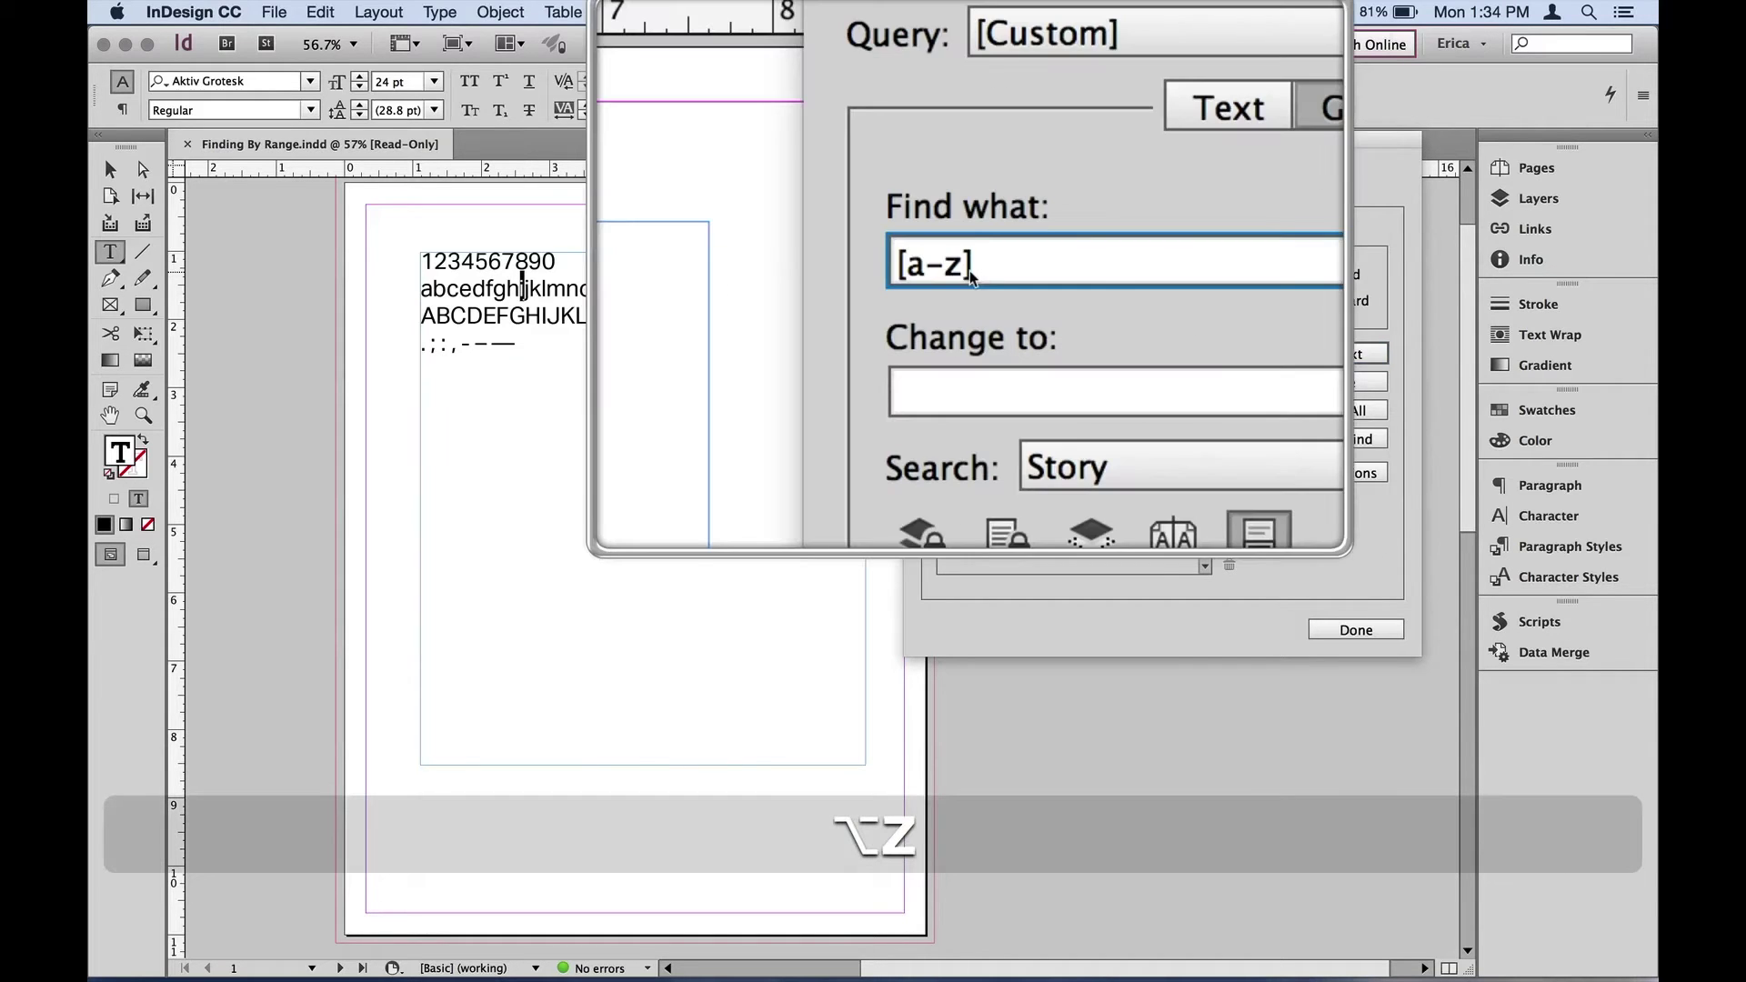
- Rewrite the pattern as [a-fM-T] with a lowercase and an uppercase range
key("BackSpace")
key("BackSpace")
key("BackSpace")
key("BackSpace")
key("BackSpace")
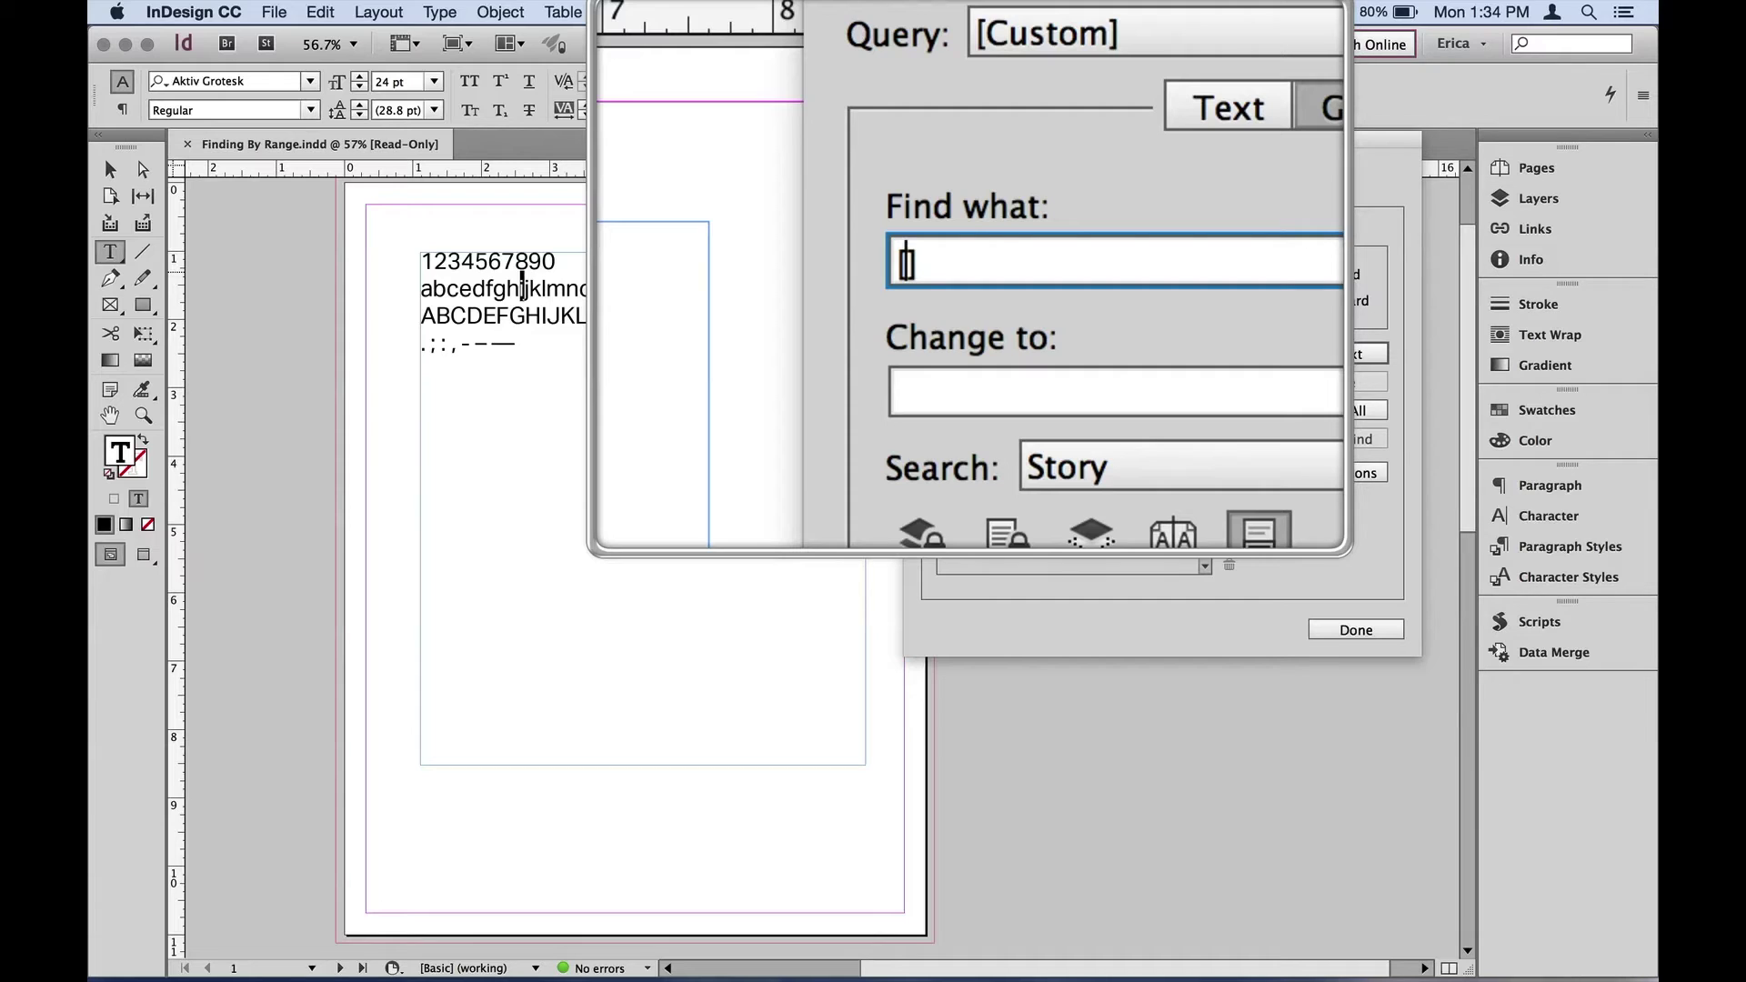
type("a-f")
type("M-")
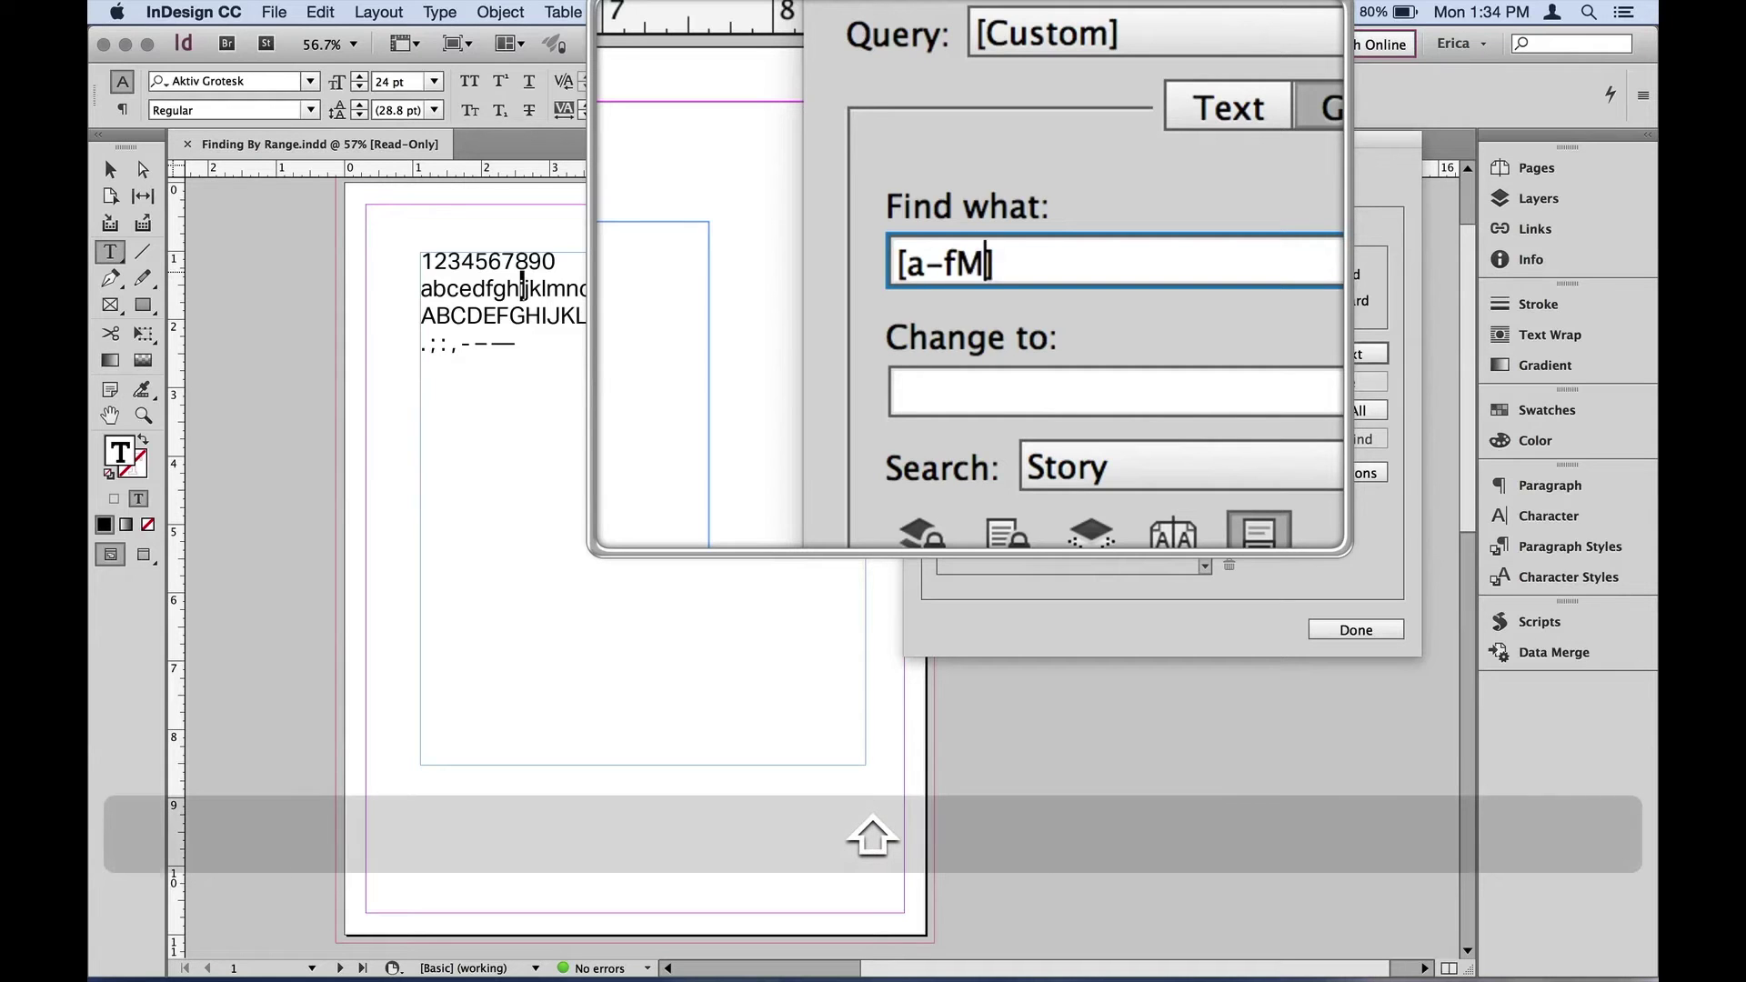
type("T")
key("alt+z")
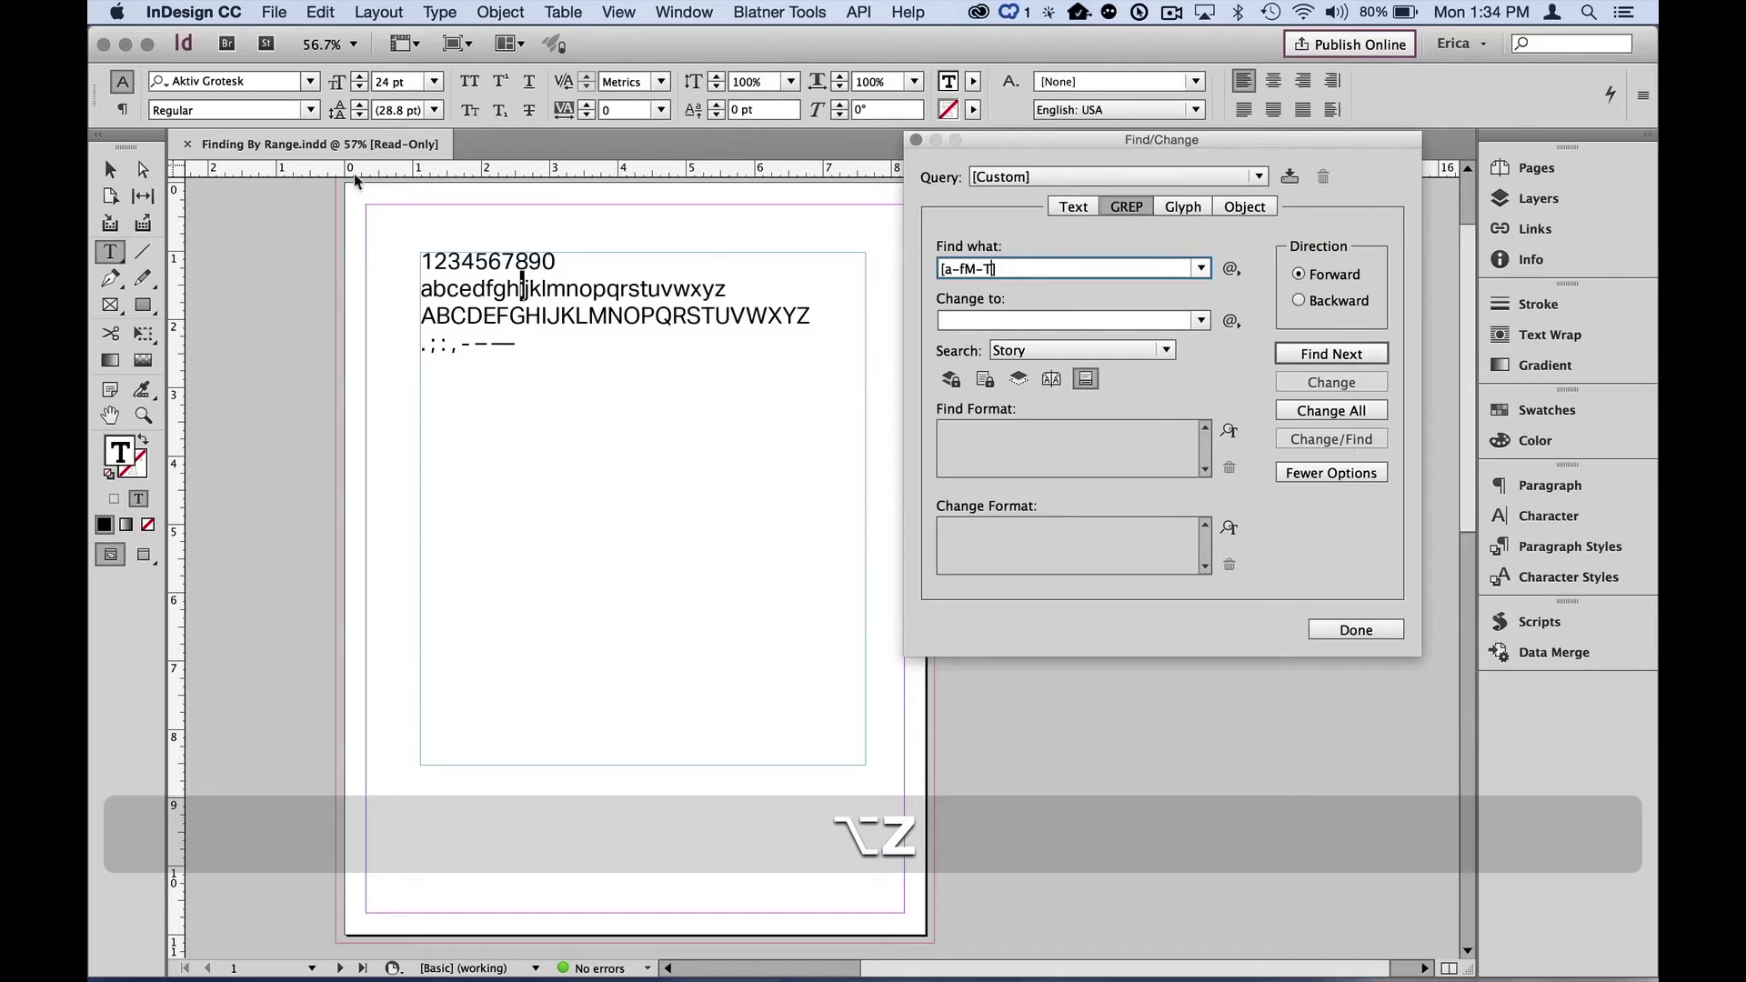
- Reselect the text frame and find the lowercase matches a through f
left_click(109, 169)
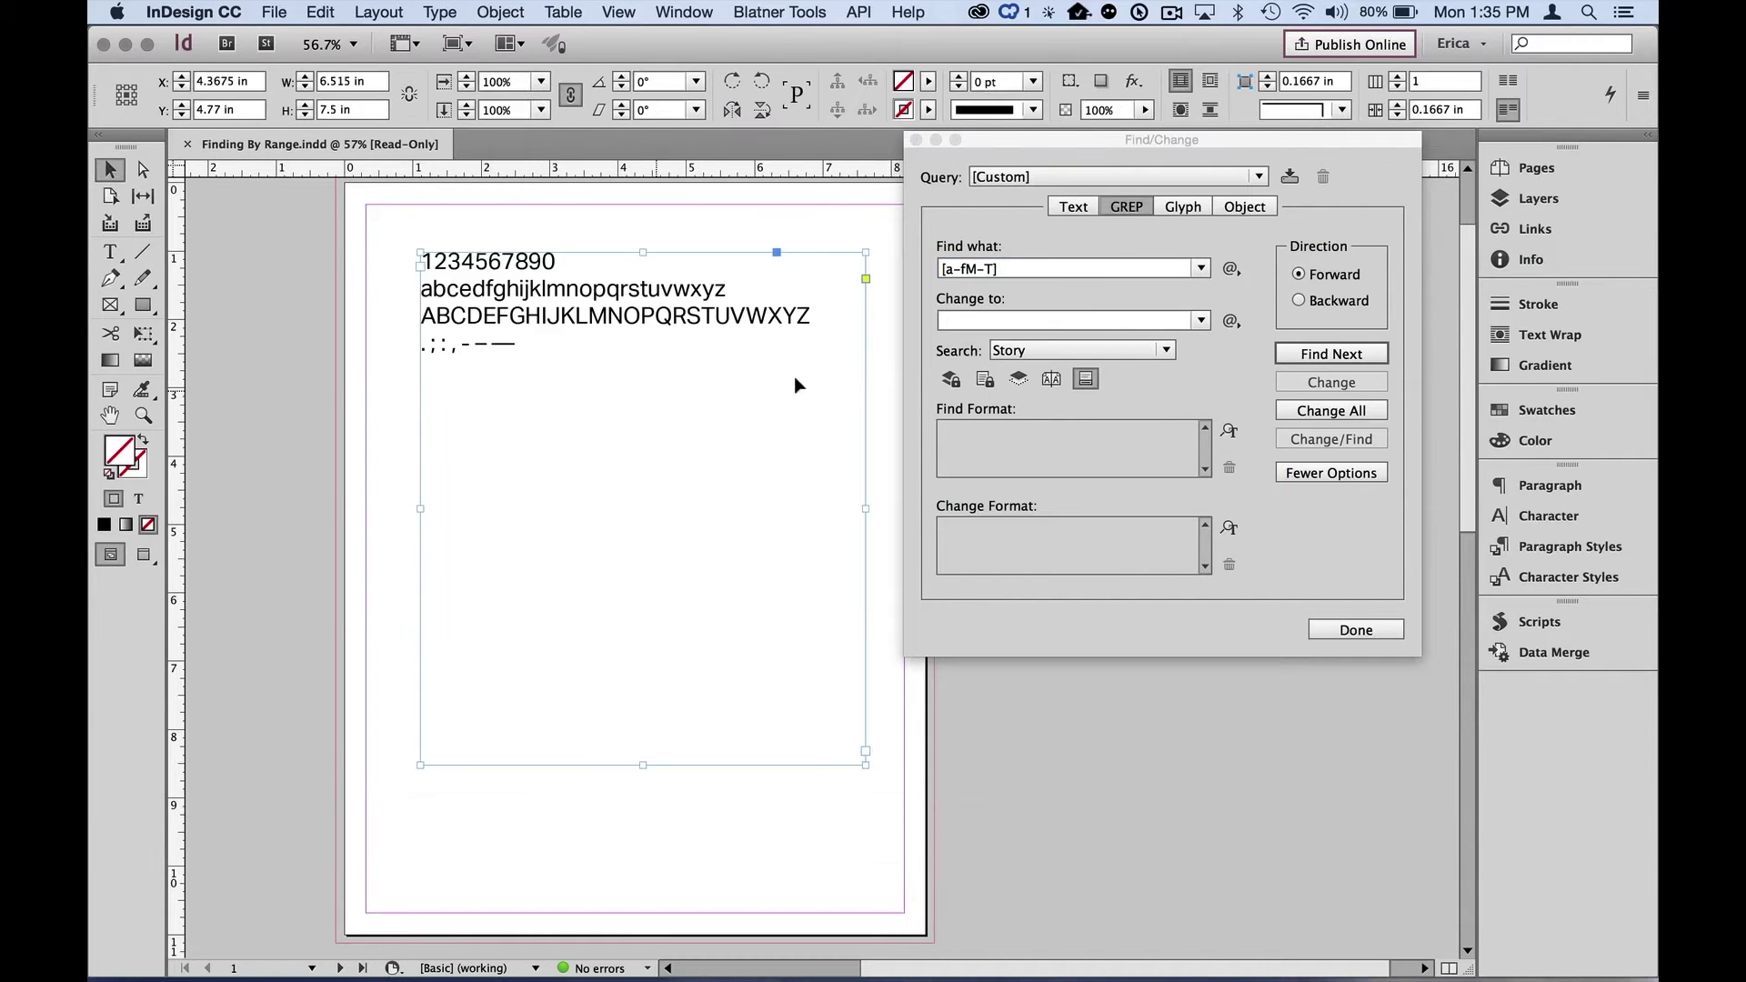
left_click(1353, 355)
left_click(1353, 354)
left_click(1353, 355)
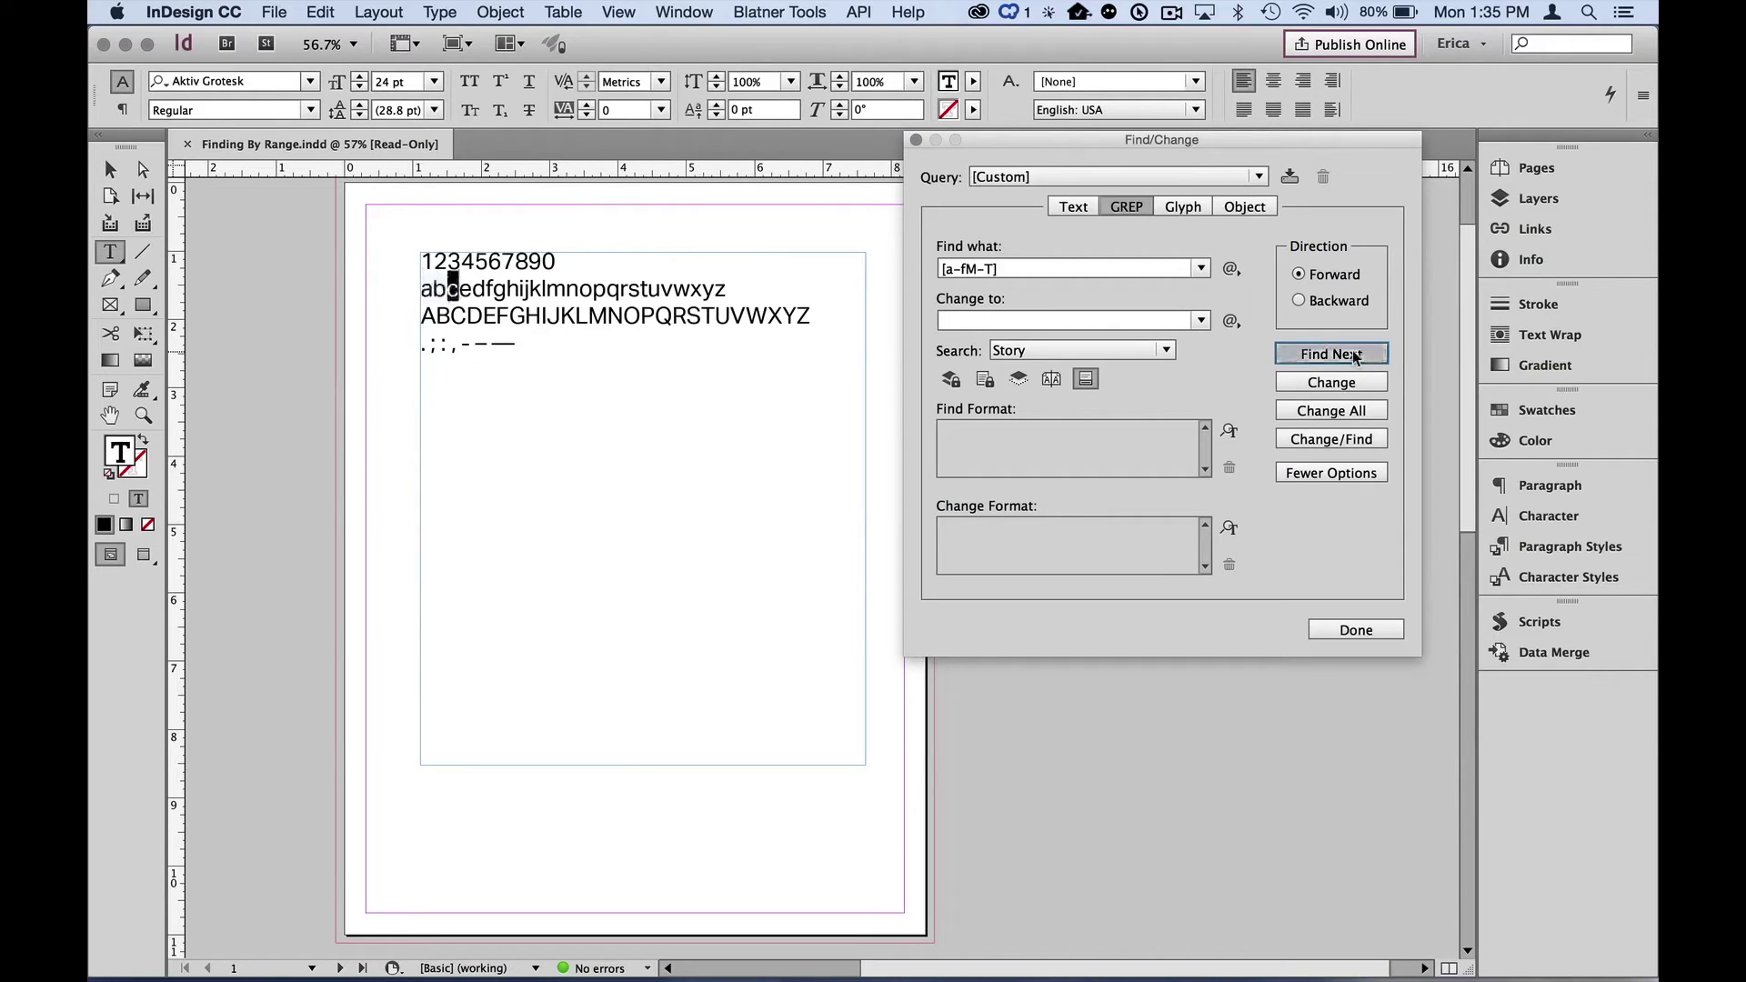
left_click(1353, 354)
left_click(1353, 355)
left_click(1353, 355)
left_click(1353, 354)
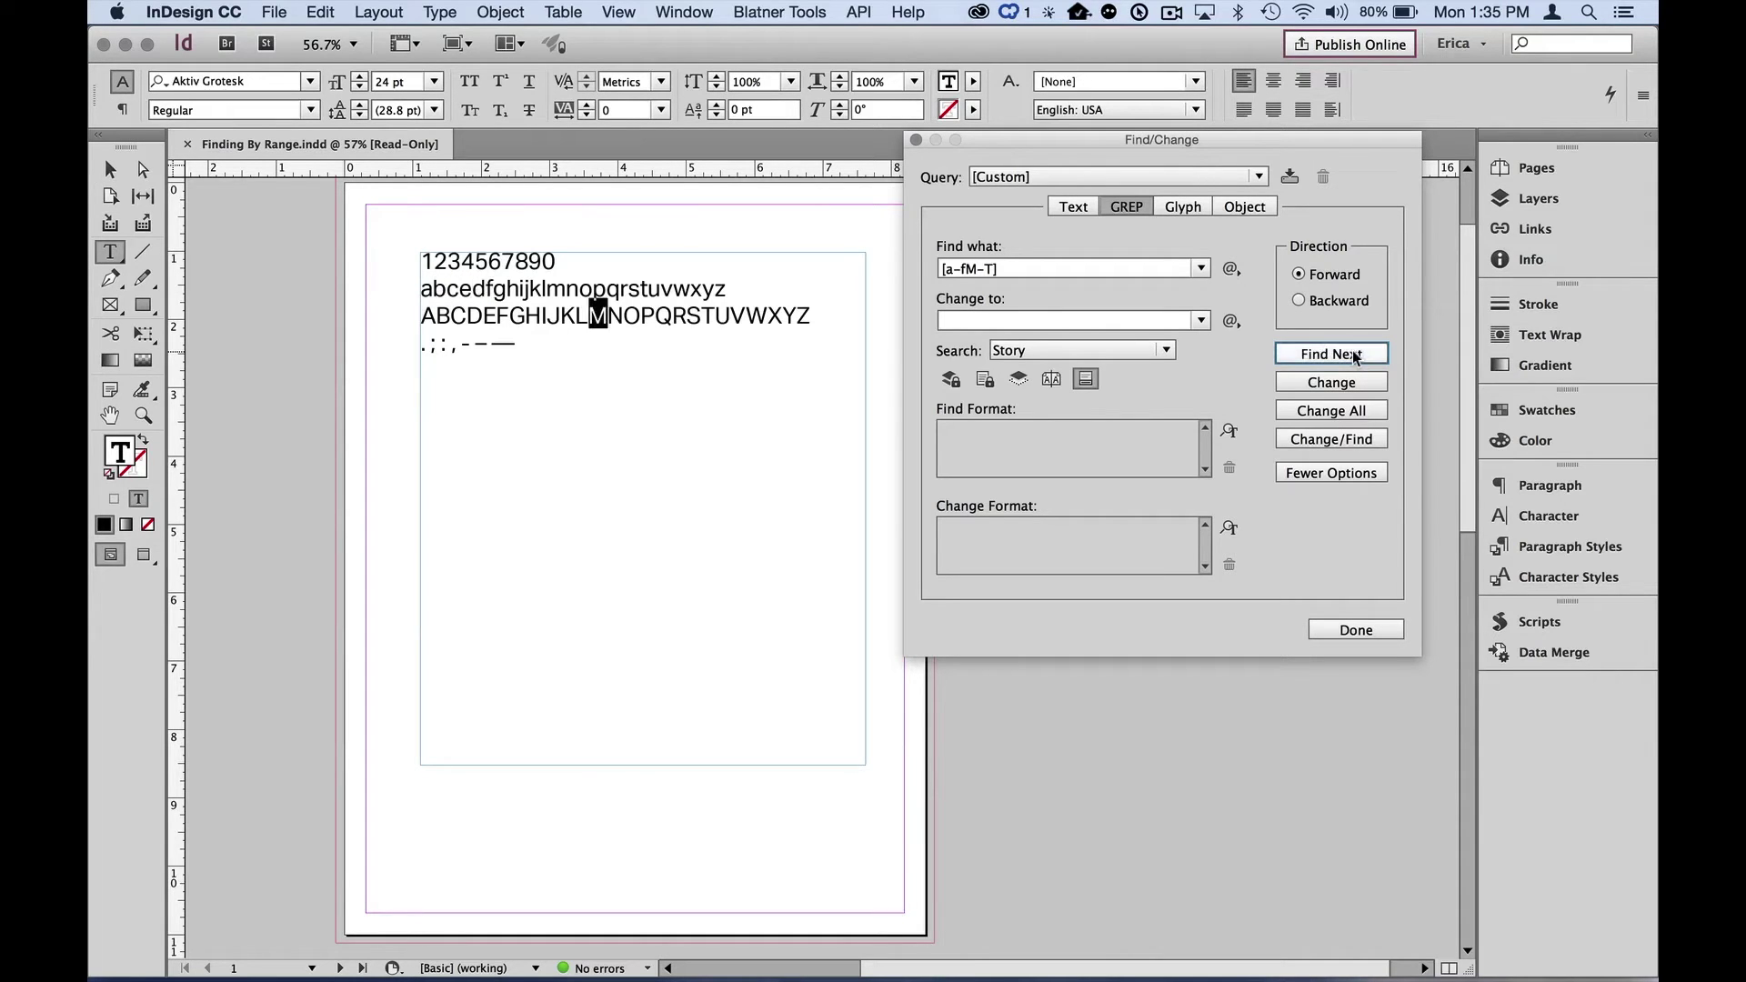
- Continue finding capital matches M through T
left_click(1351, 353)
left_click(1352, 353)
left_click(1352, 353)
left_click(1351, 353)
left_click(1351, 352)
left_click(1351, 353)
left_click(1352, 353)
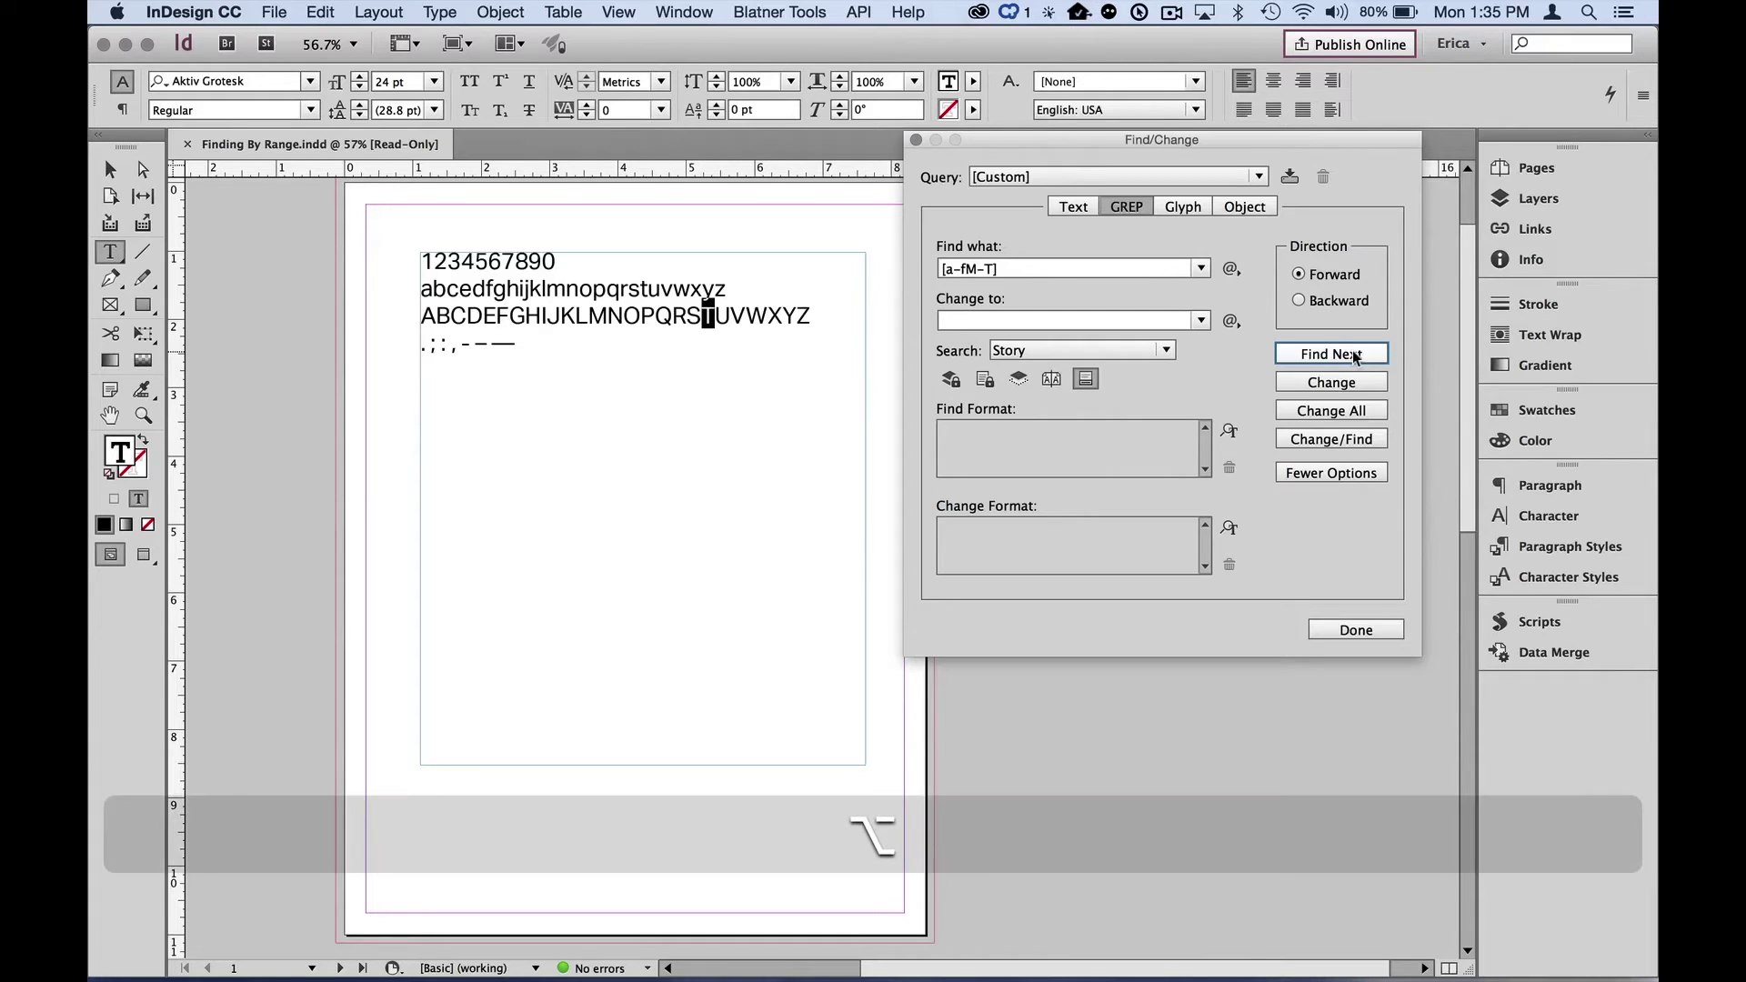
key("alt+z")
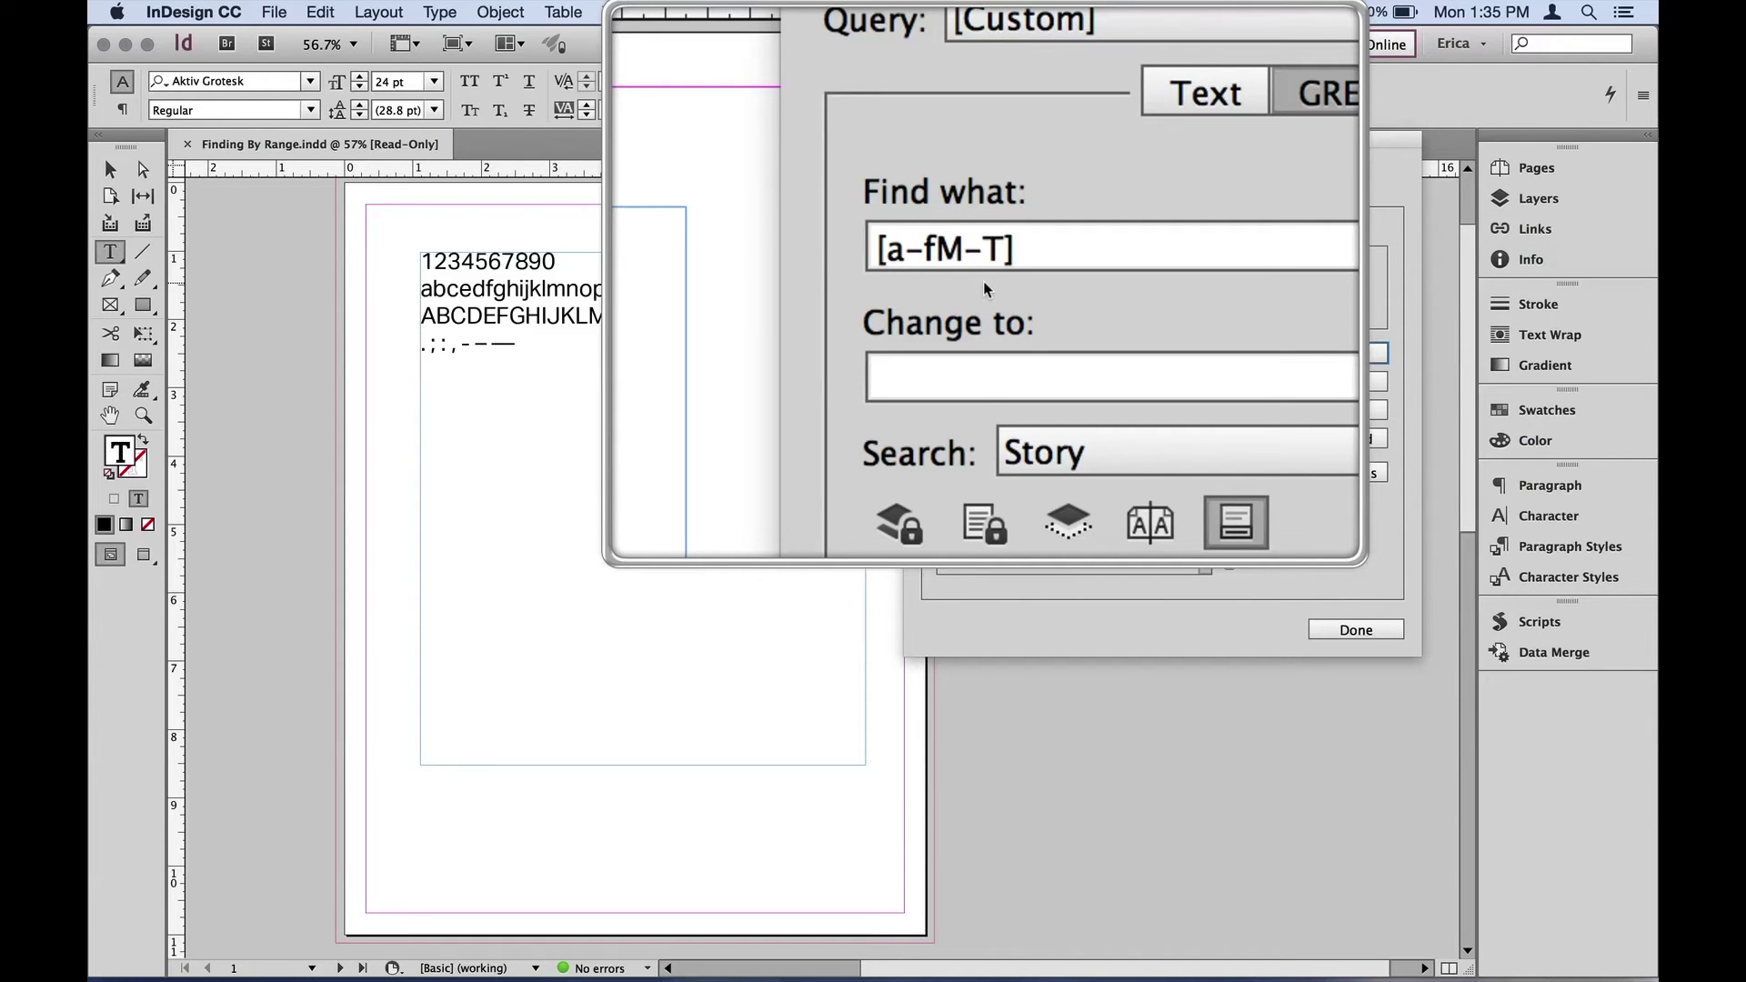
key("alt+z")
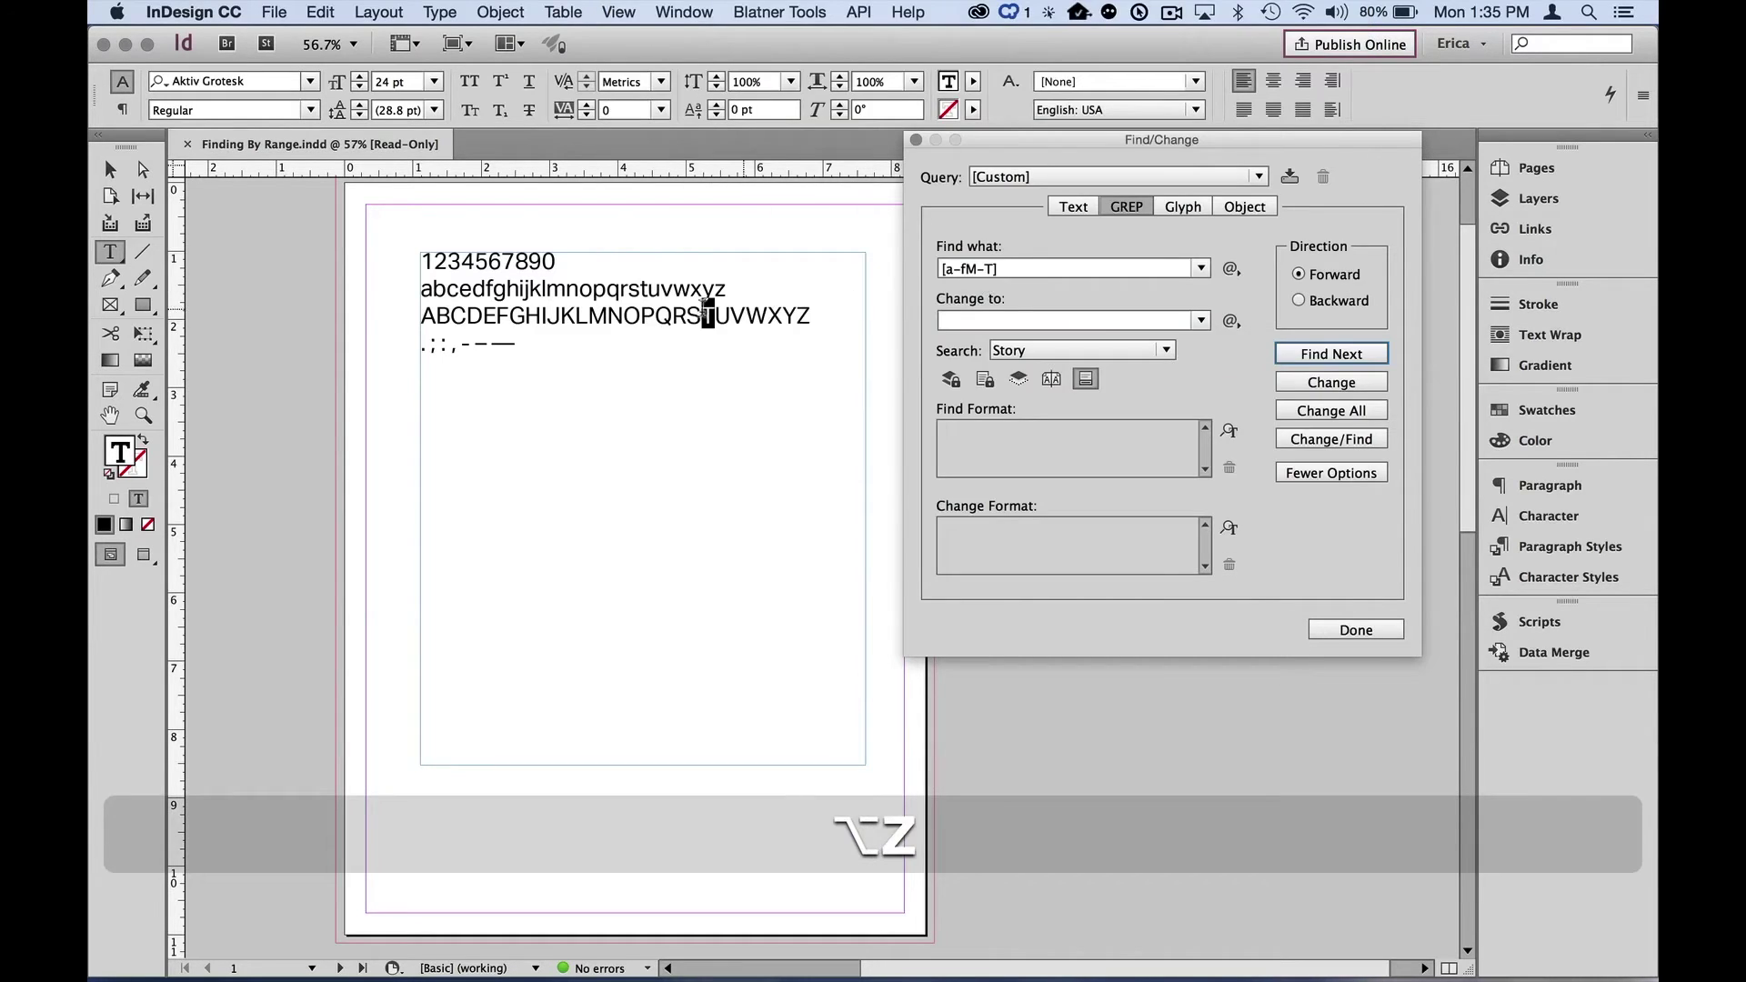
key("alt+z")
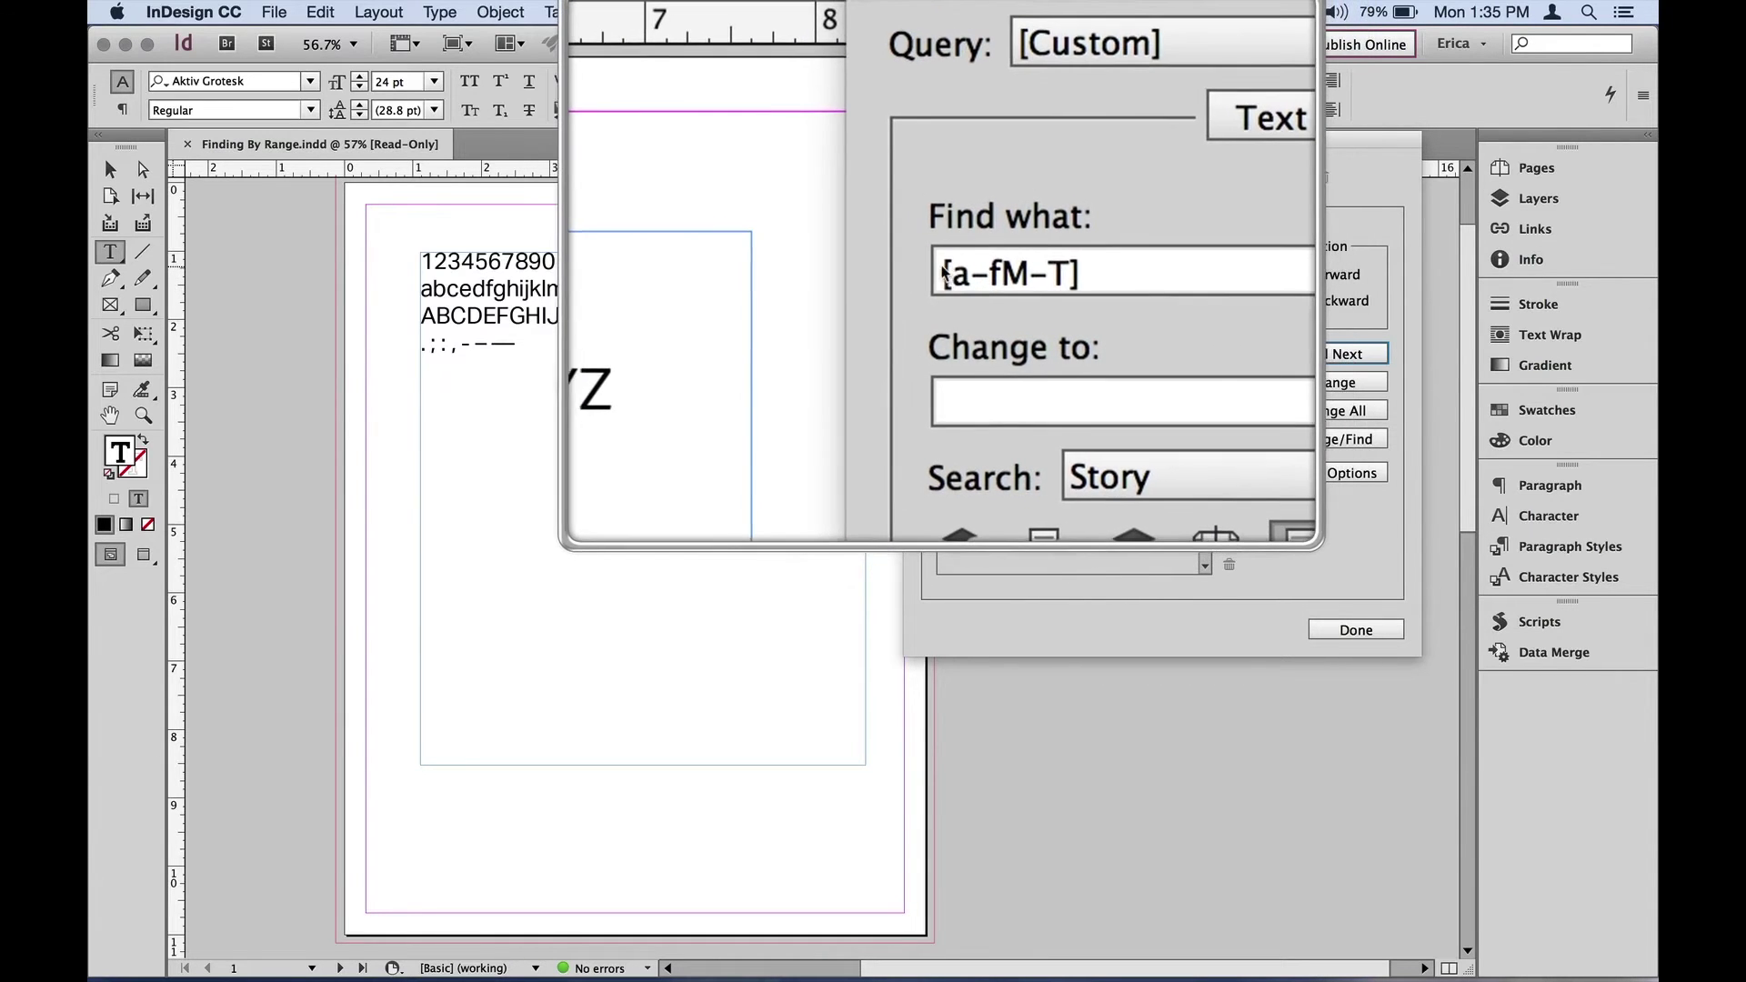
- Insert a literal hyphen to make [-a-fM-T] and reselect the text frame
left_click(940, 268)
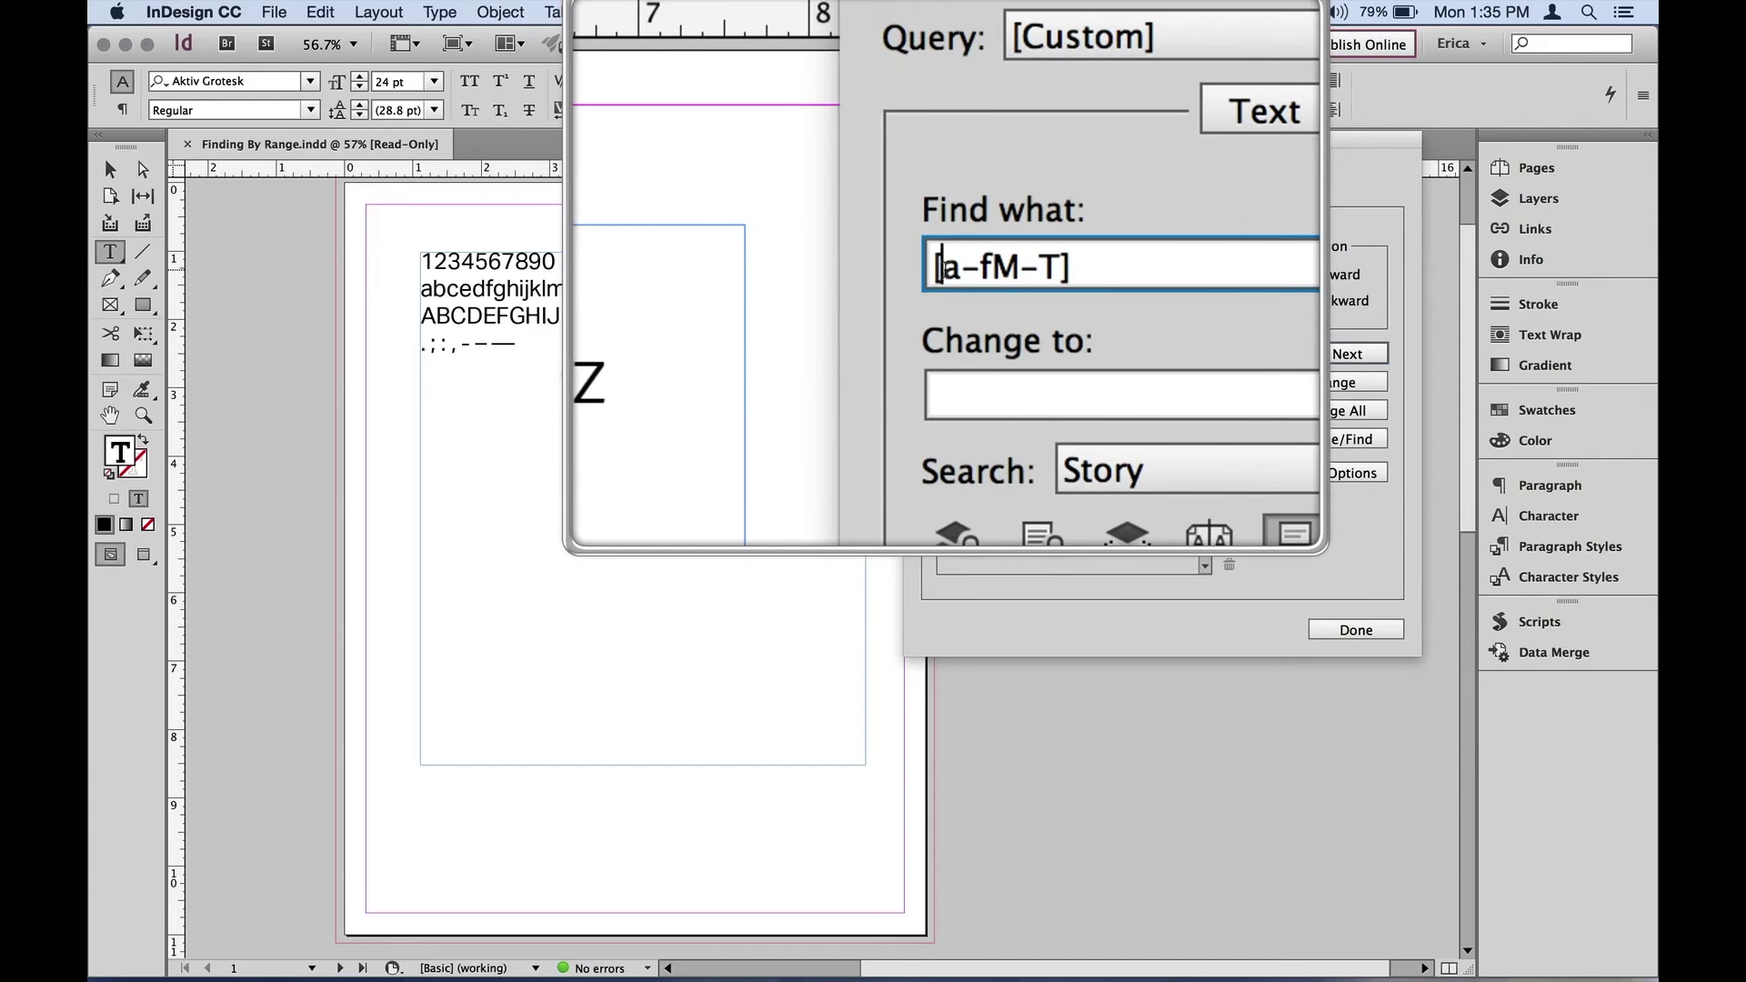
type("-")
key("alt+z")
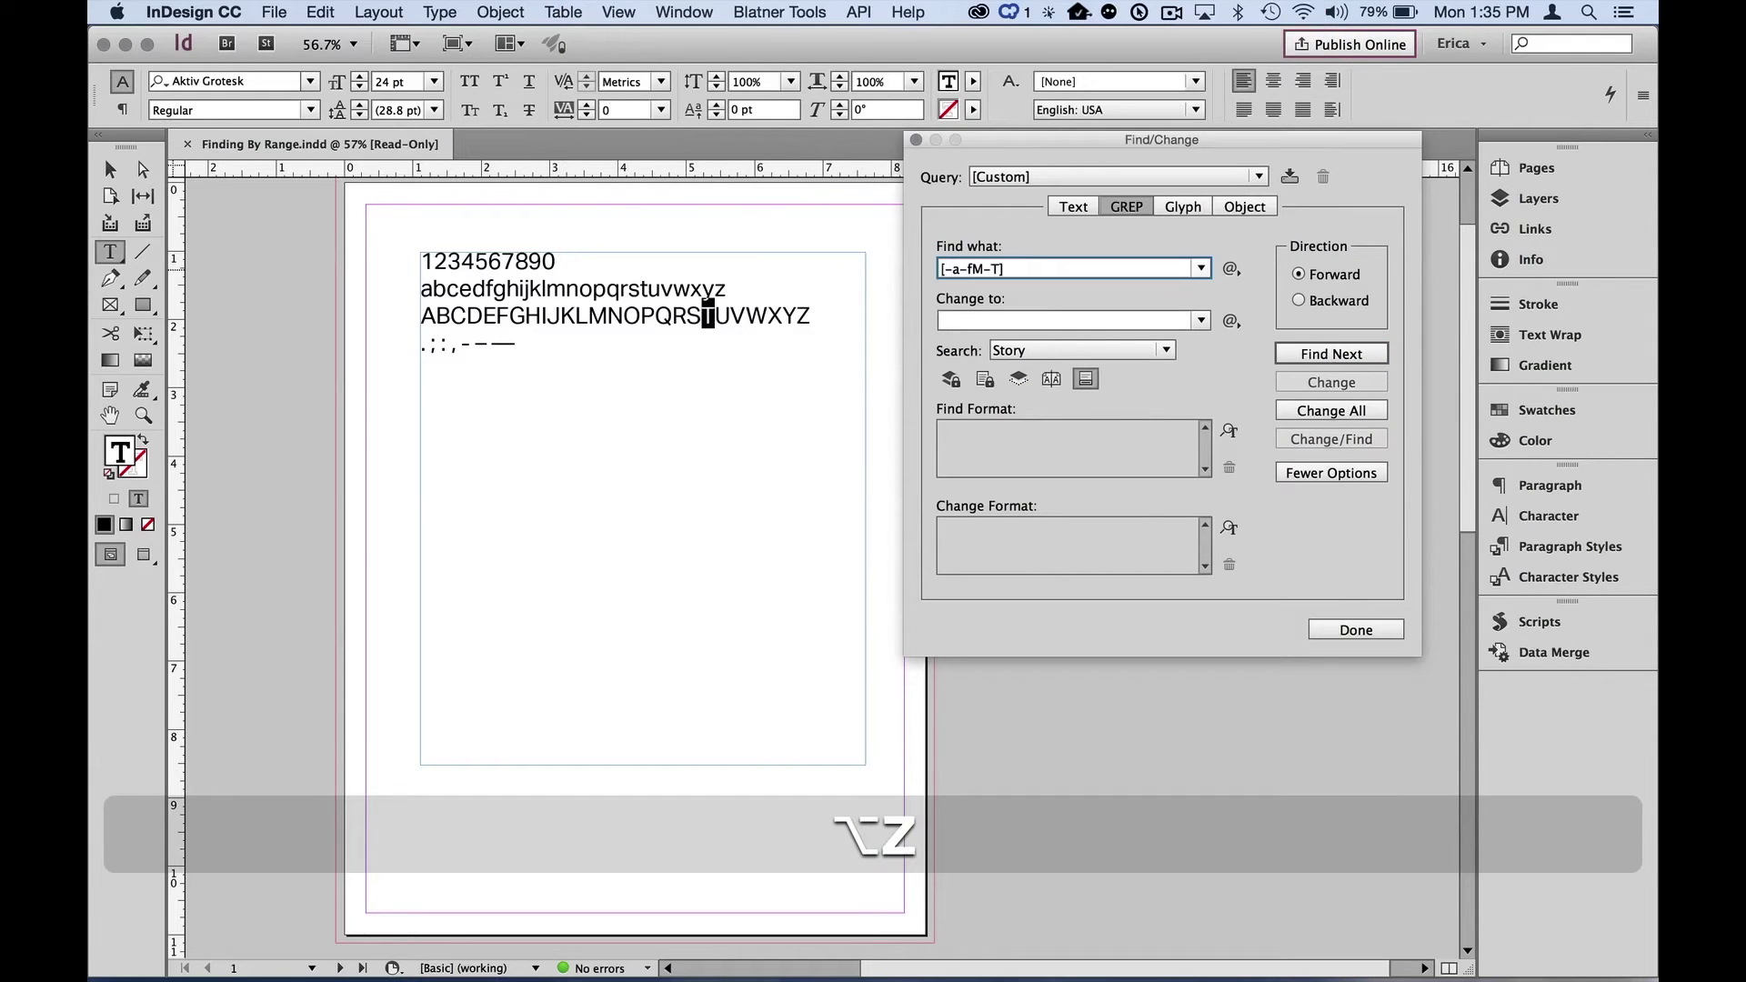
left_click(110, 169)
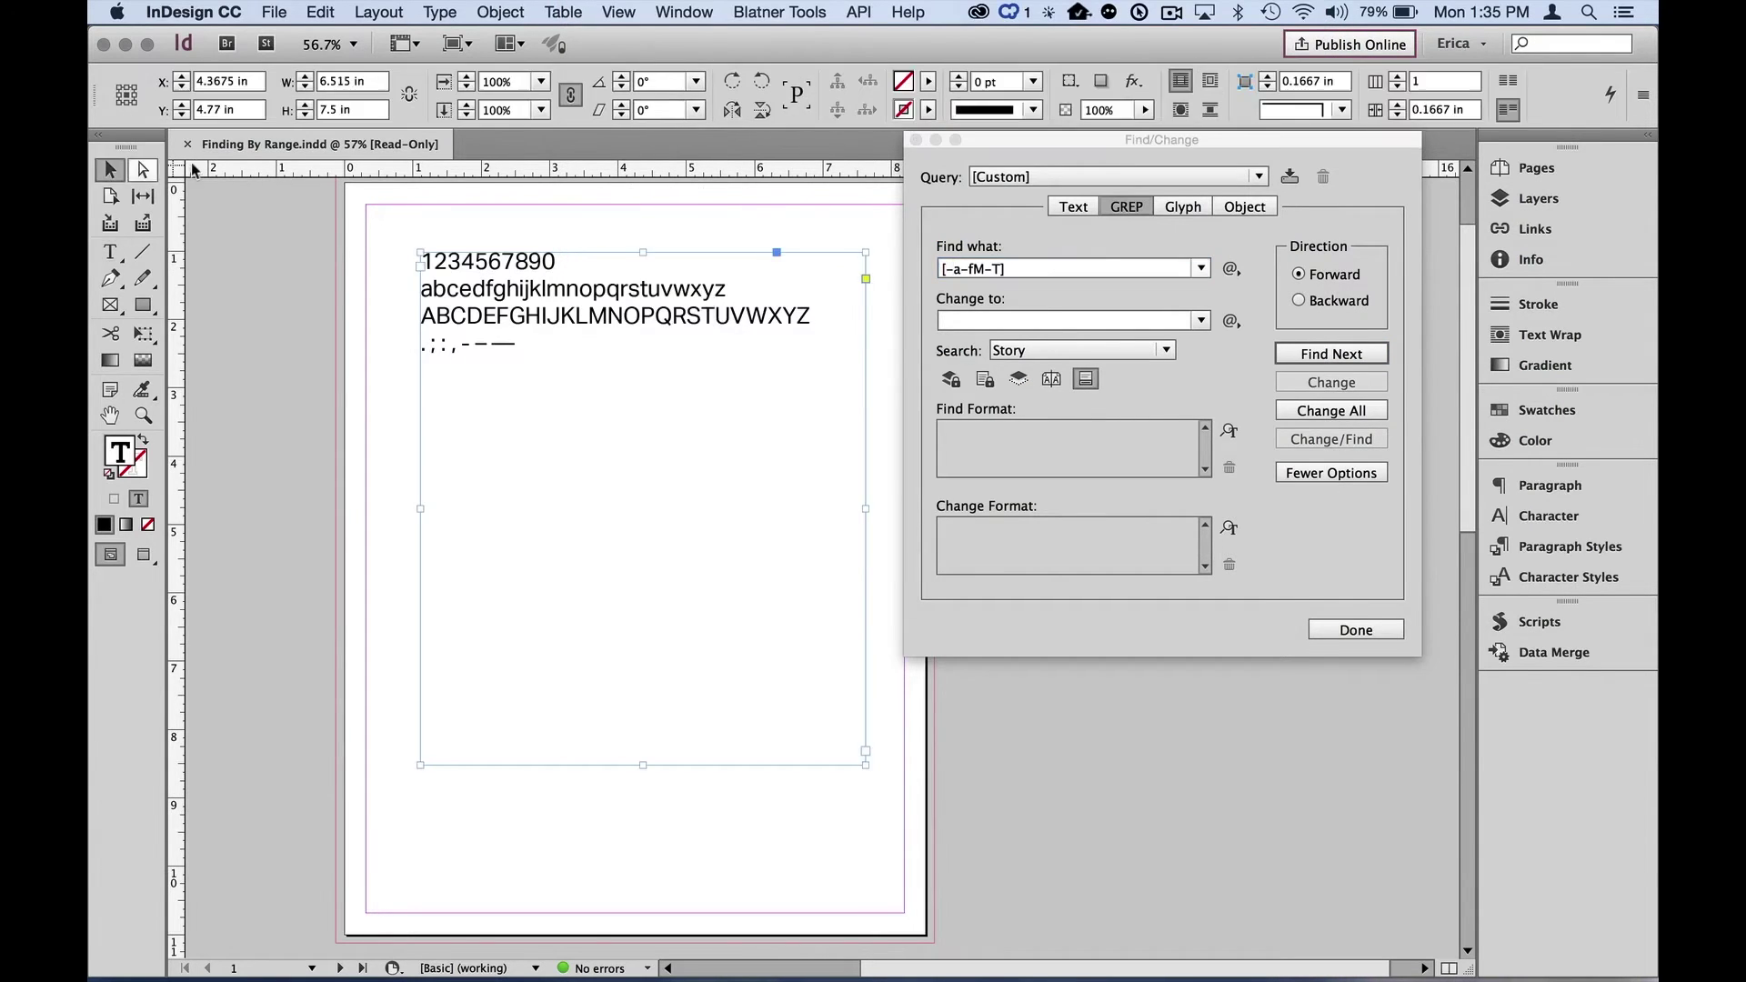
- Step through the letter matches until the hyphen in the punctuation line is found
left_click(1330, 353)
left_click(1331, 354)
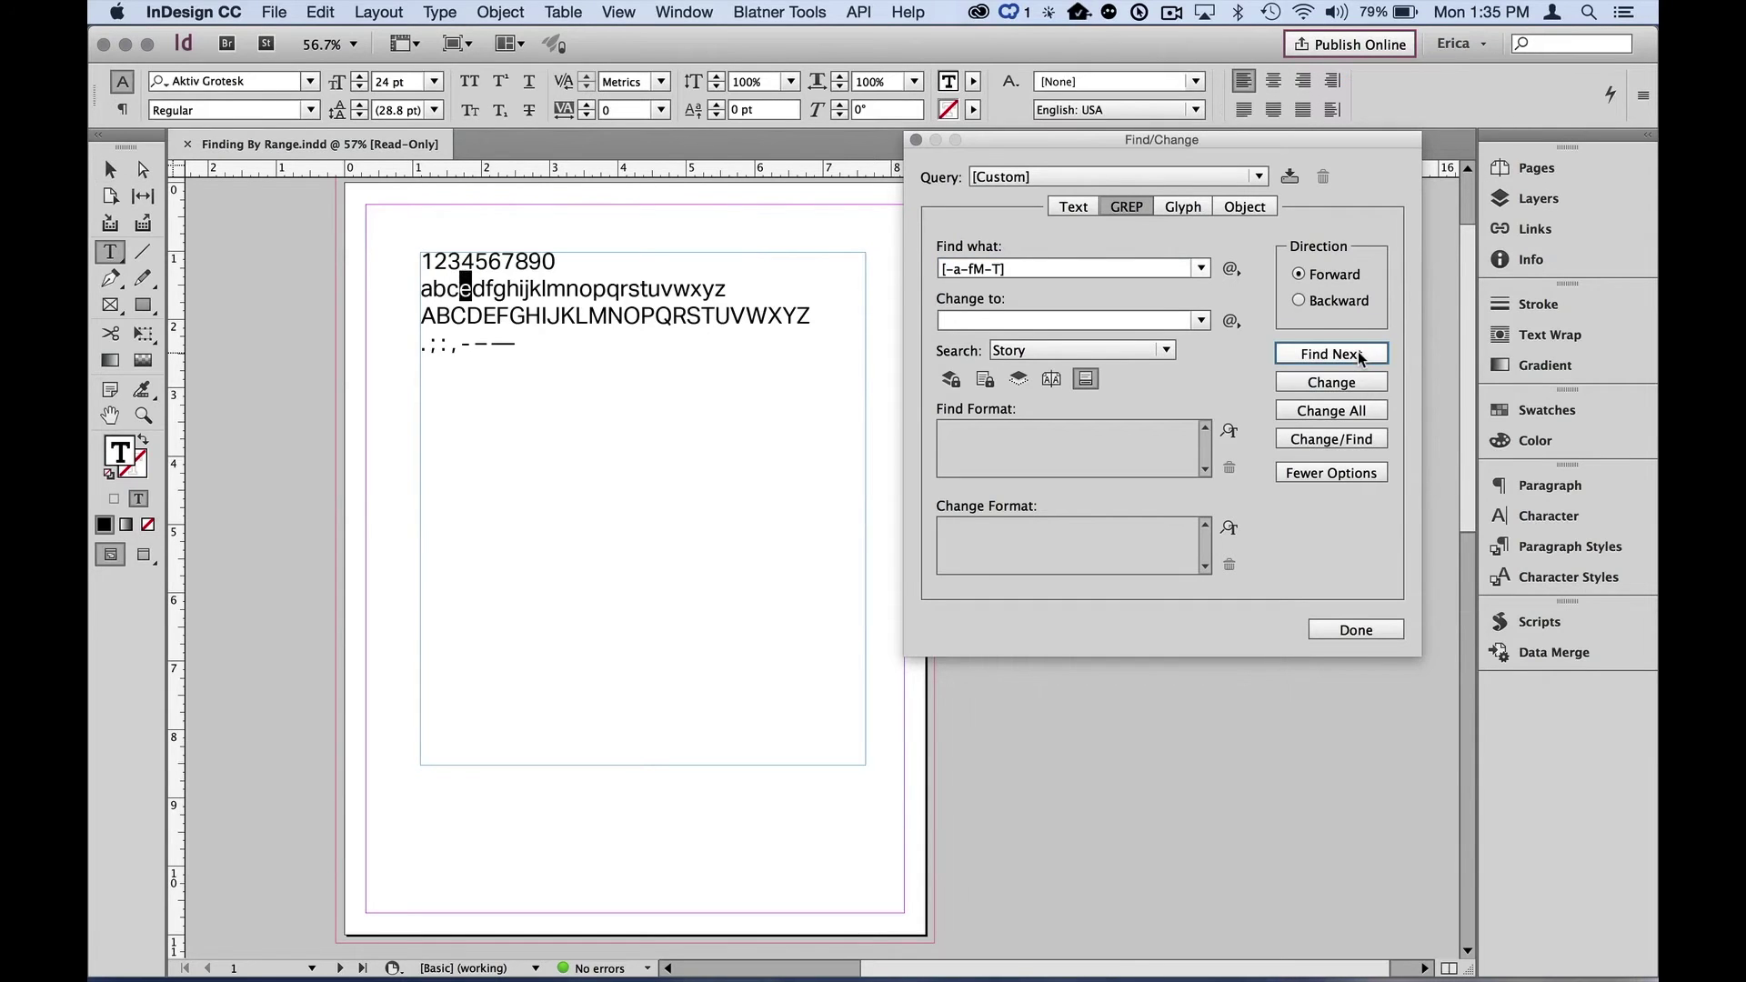
left_click(1330, 353)
left_click(1330, 354)
left_click(1359, 356)
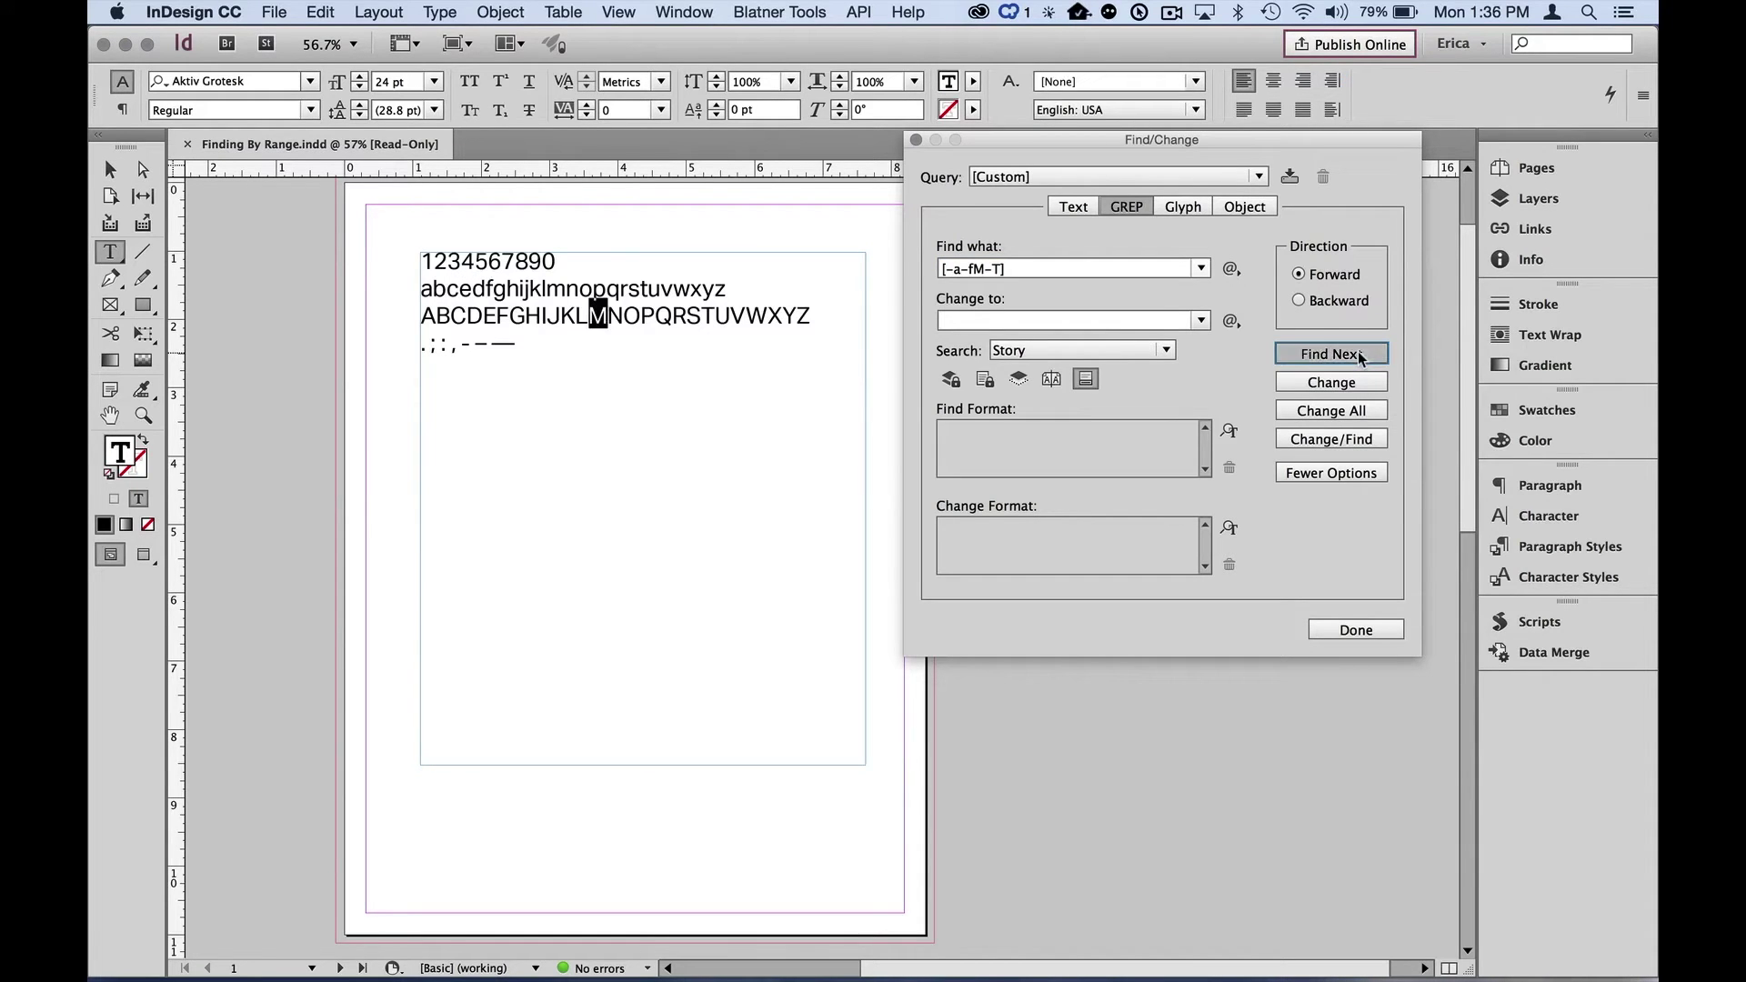
left_click(1360, 357)
left_click(1360, 356)
left_click(1360, 357)
left_click(1360, 356)
left_click(1360, 356)
left_click(1359, 357)
left_click(1359, 356)
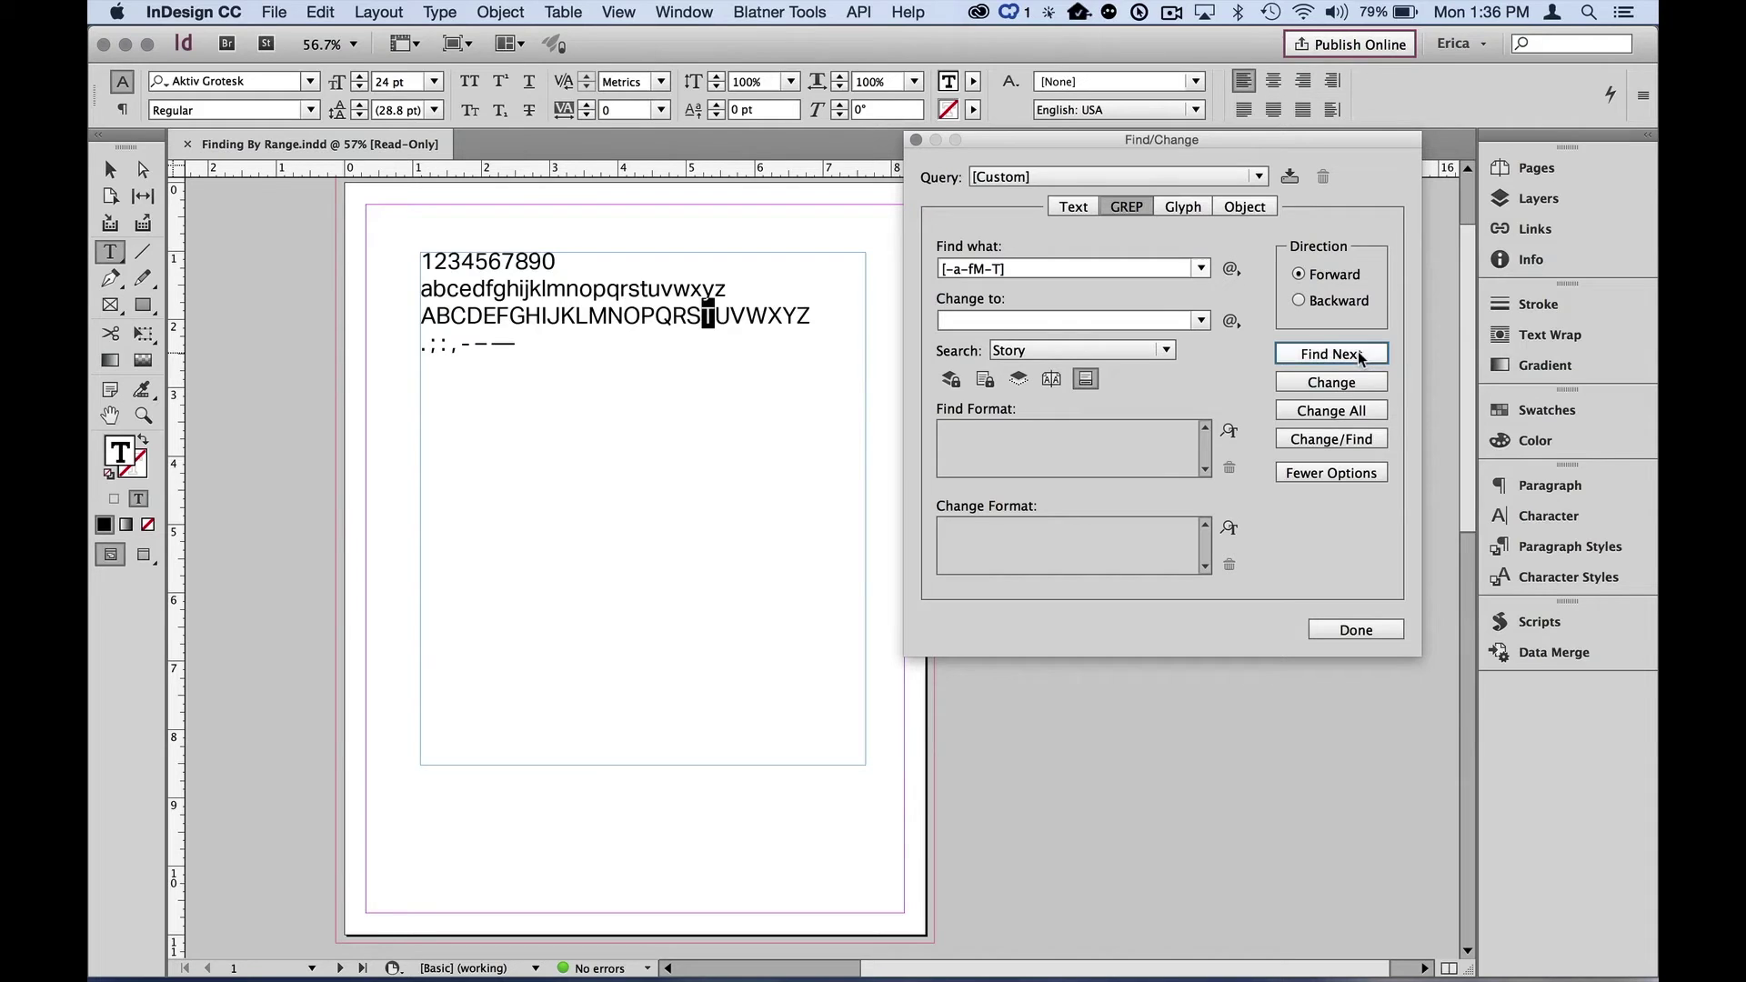
left_click(1360, 356)
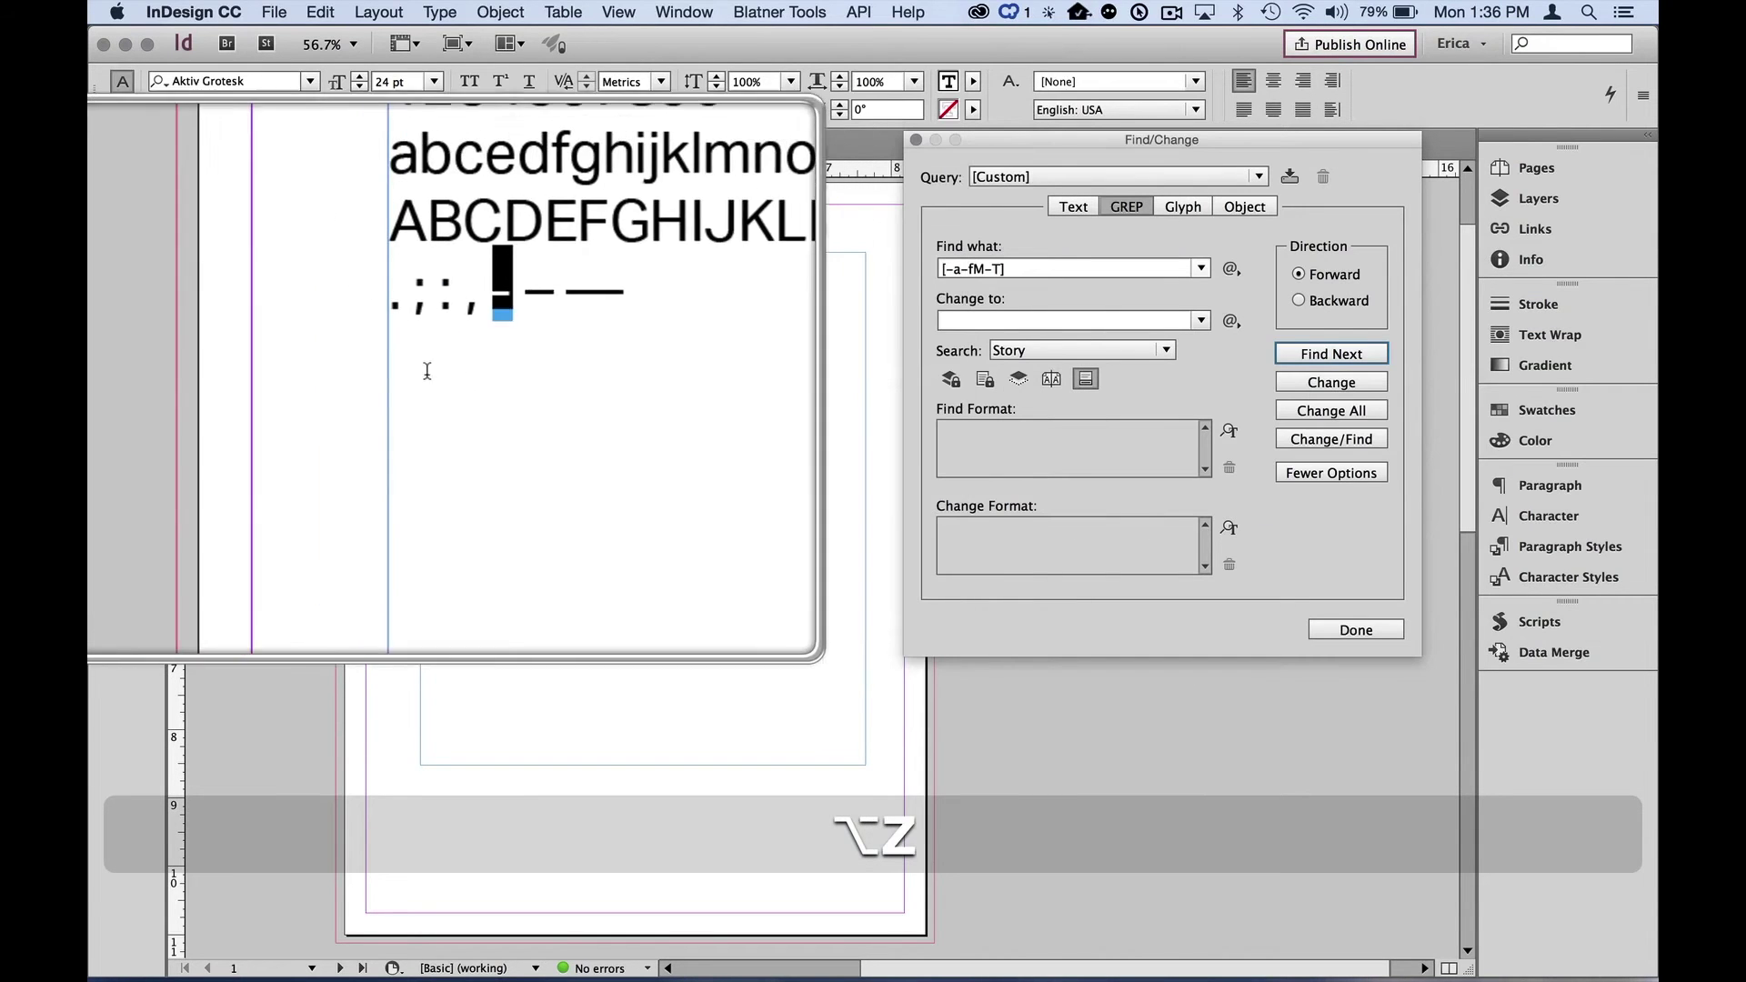
left_click(454, 363)
key("alt+z")
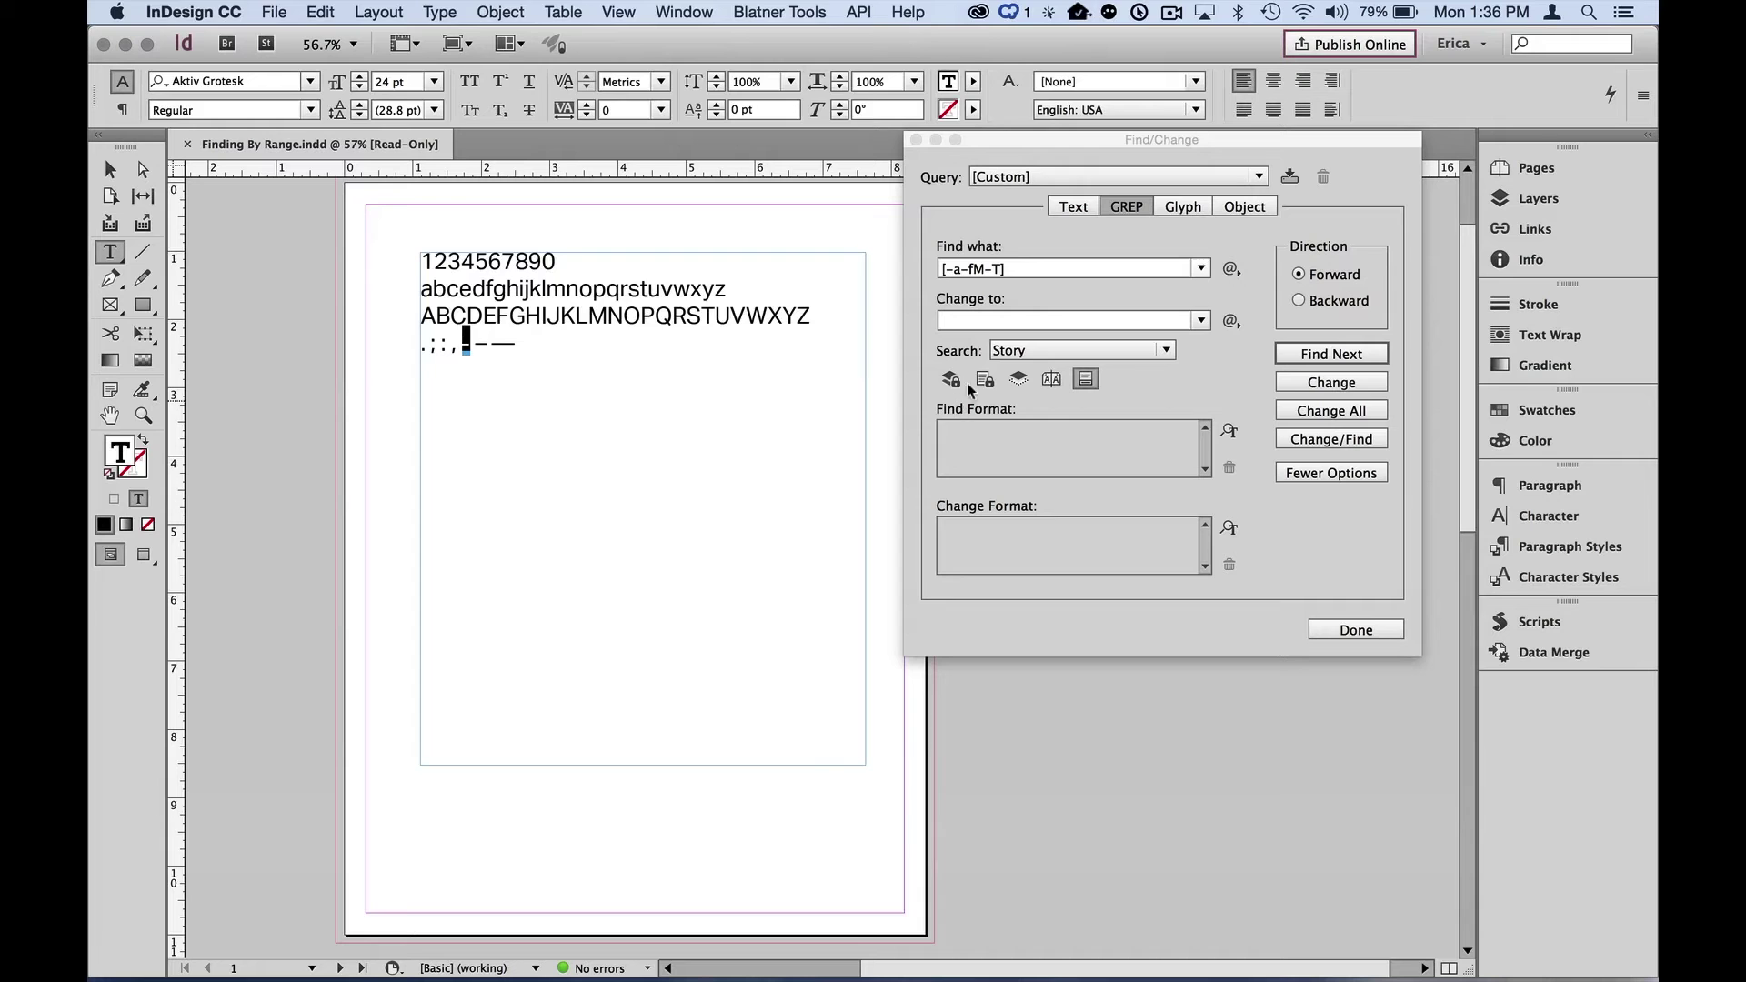
- Clear Find what and type [259a-fvyBZR], removing a stray 'e'
key("alt+z")
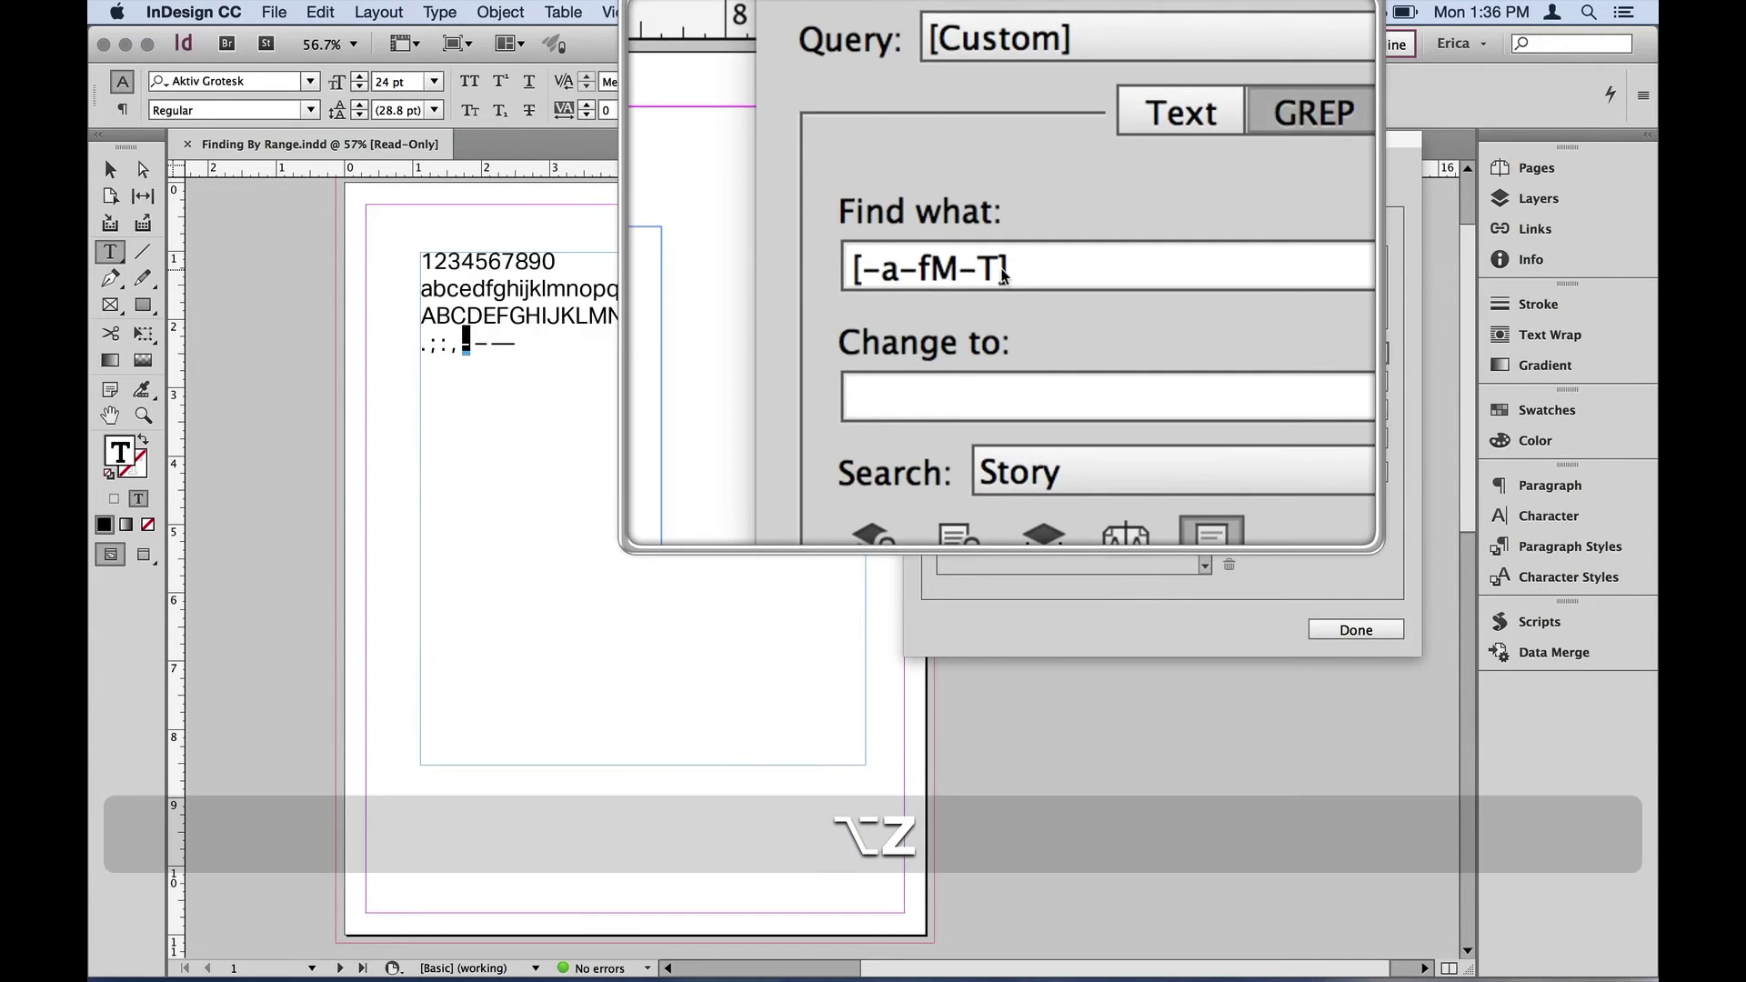
left_click_drag(1003, 272, 853, 269)
key("BackSpace")
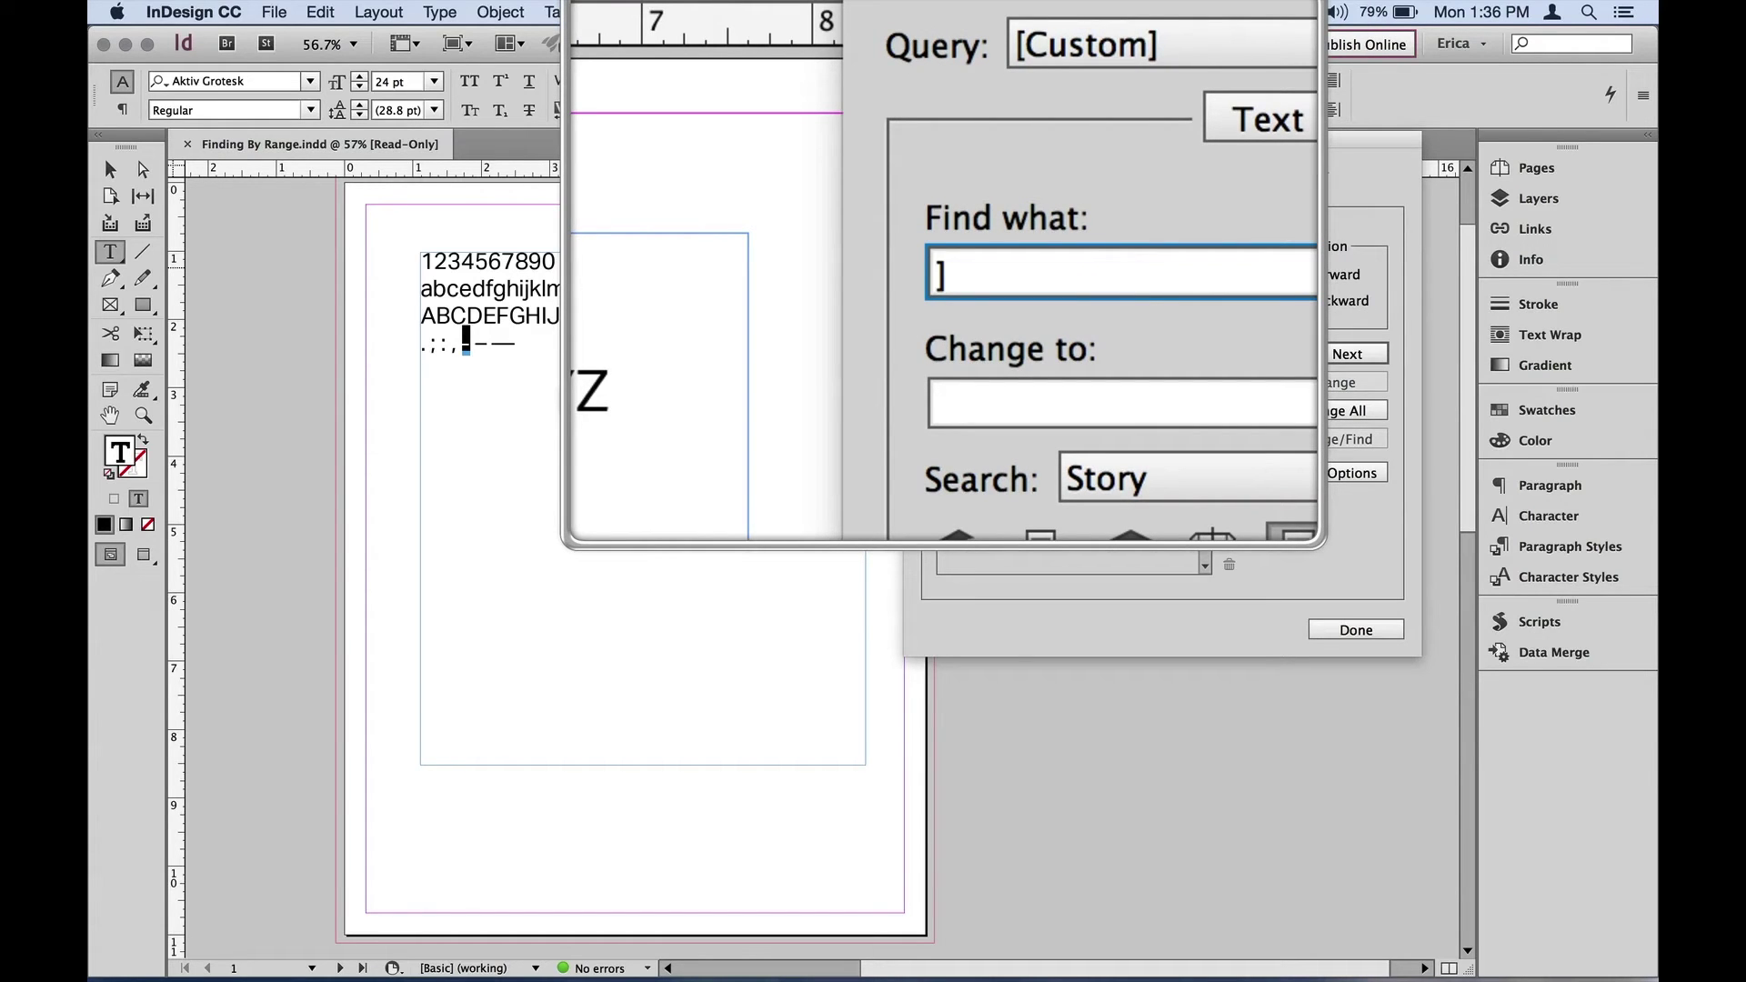
type("[")
type("25]")
key("Left")
type("9")
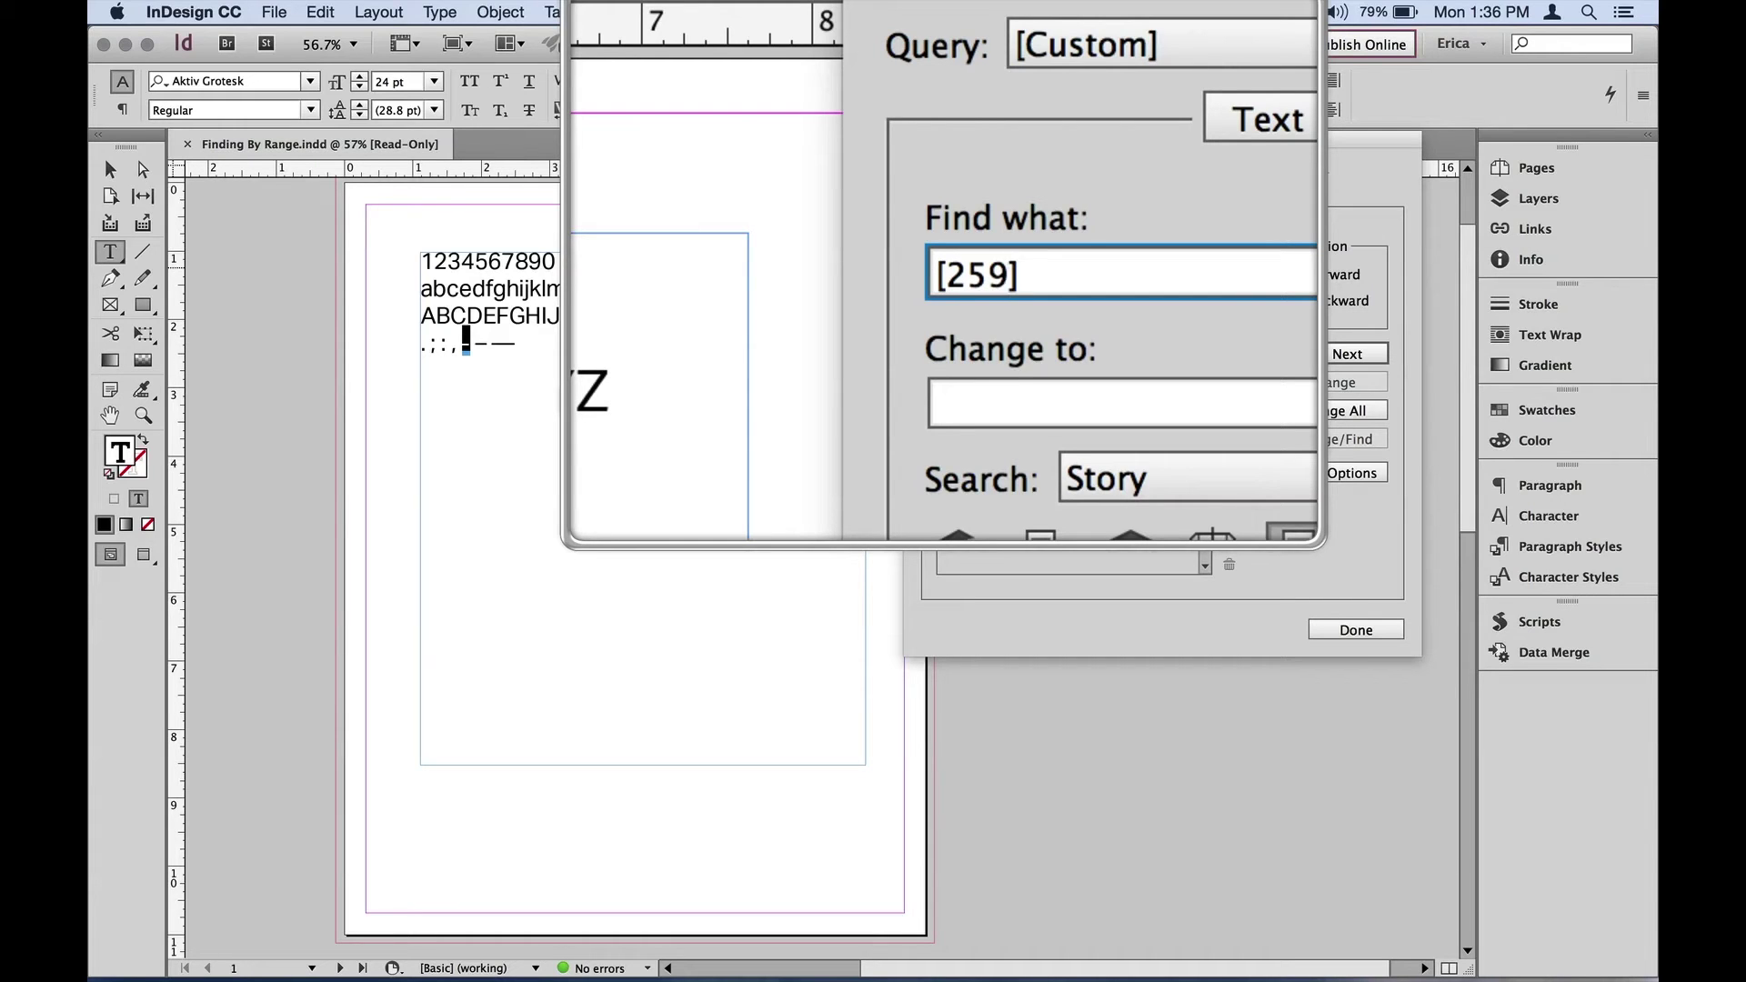
type("a-fve")
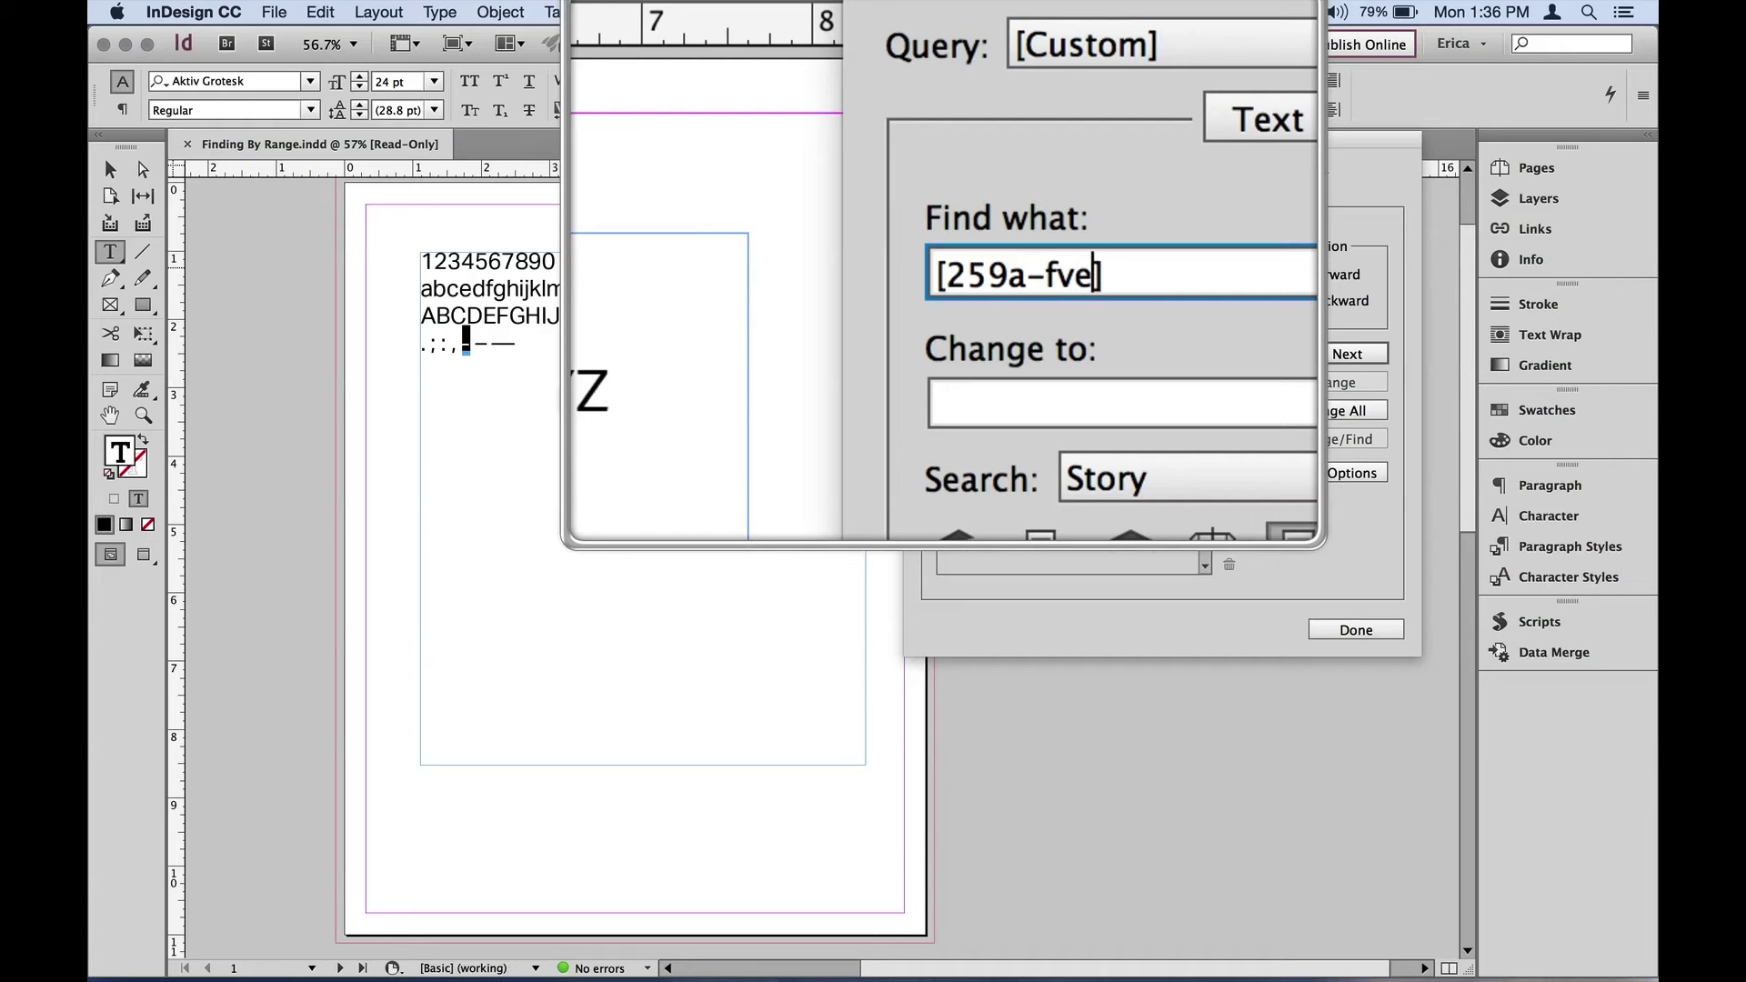
key("BackSpace")
type("yBZ")
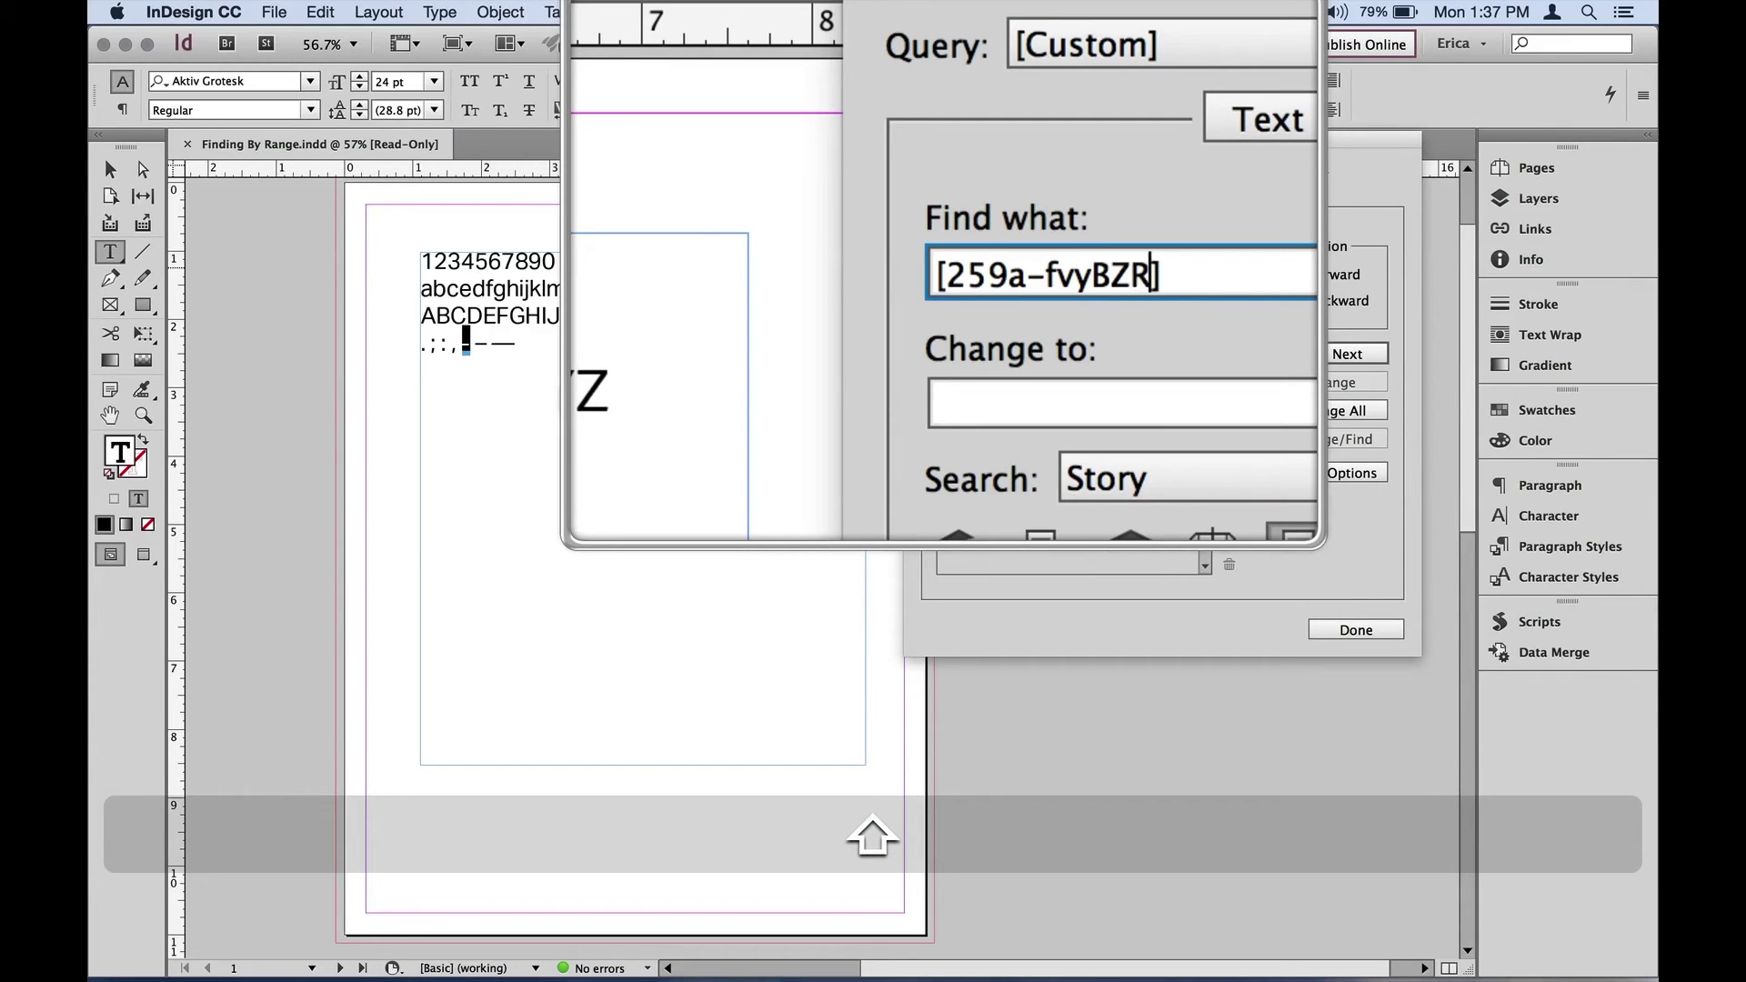
type("R")
key("alt+z")
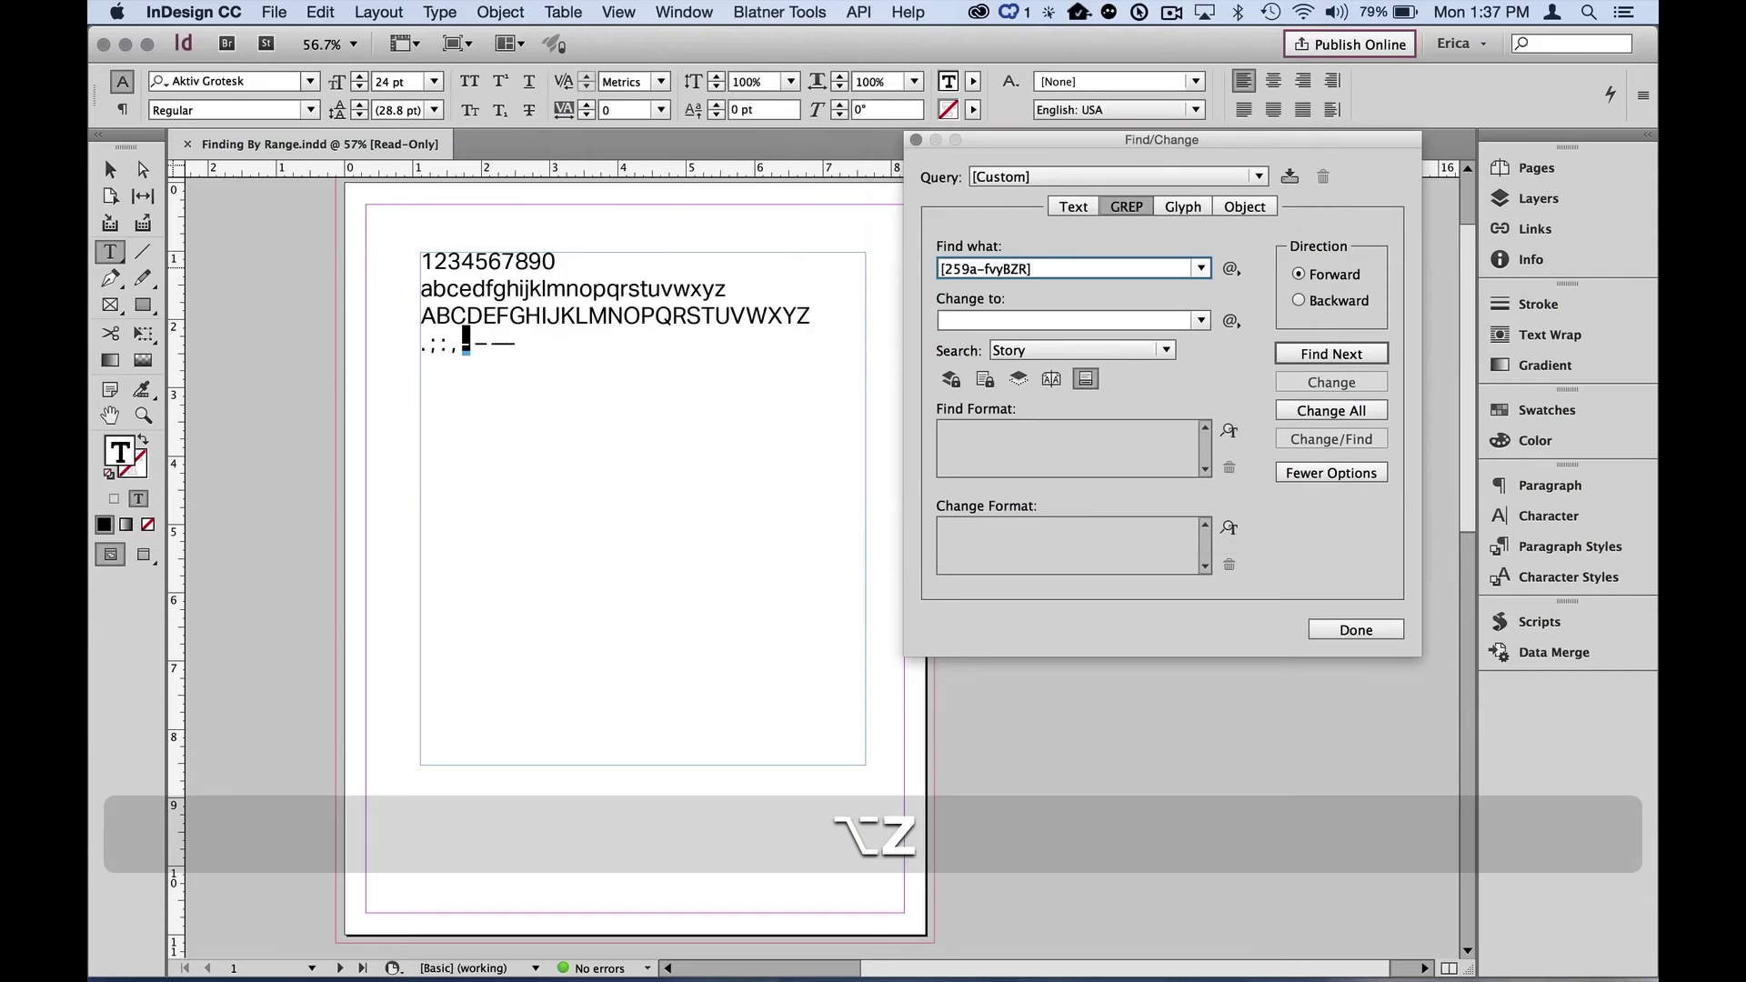
- Reselect the frame and find the digits 2, 5, 9 and the lowercase letters a-f
left_click(107, 169)
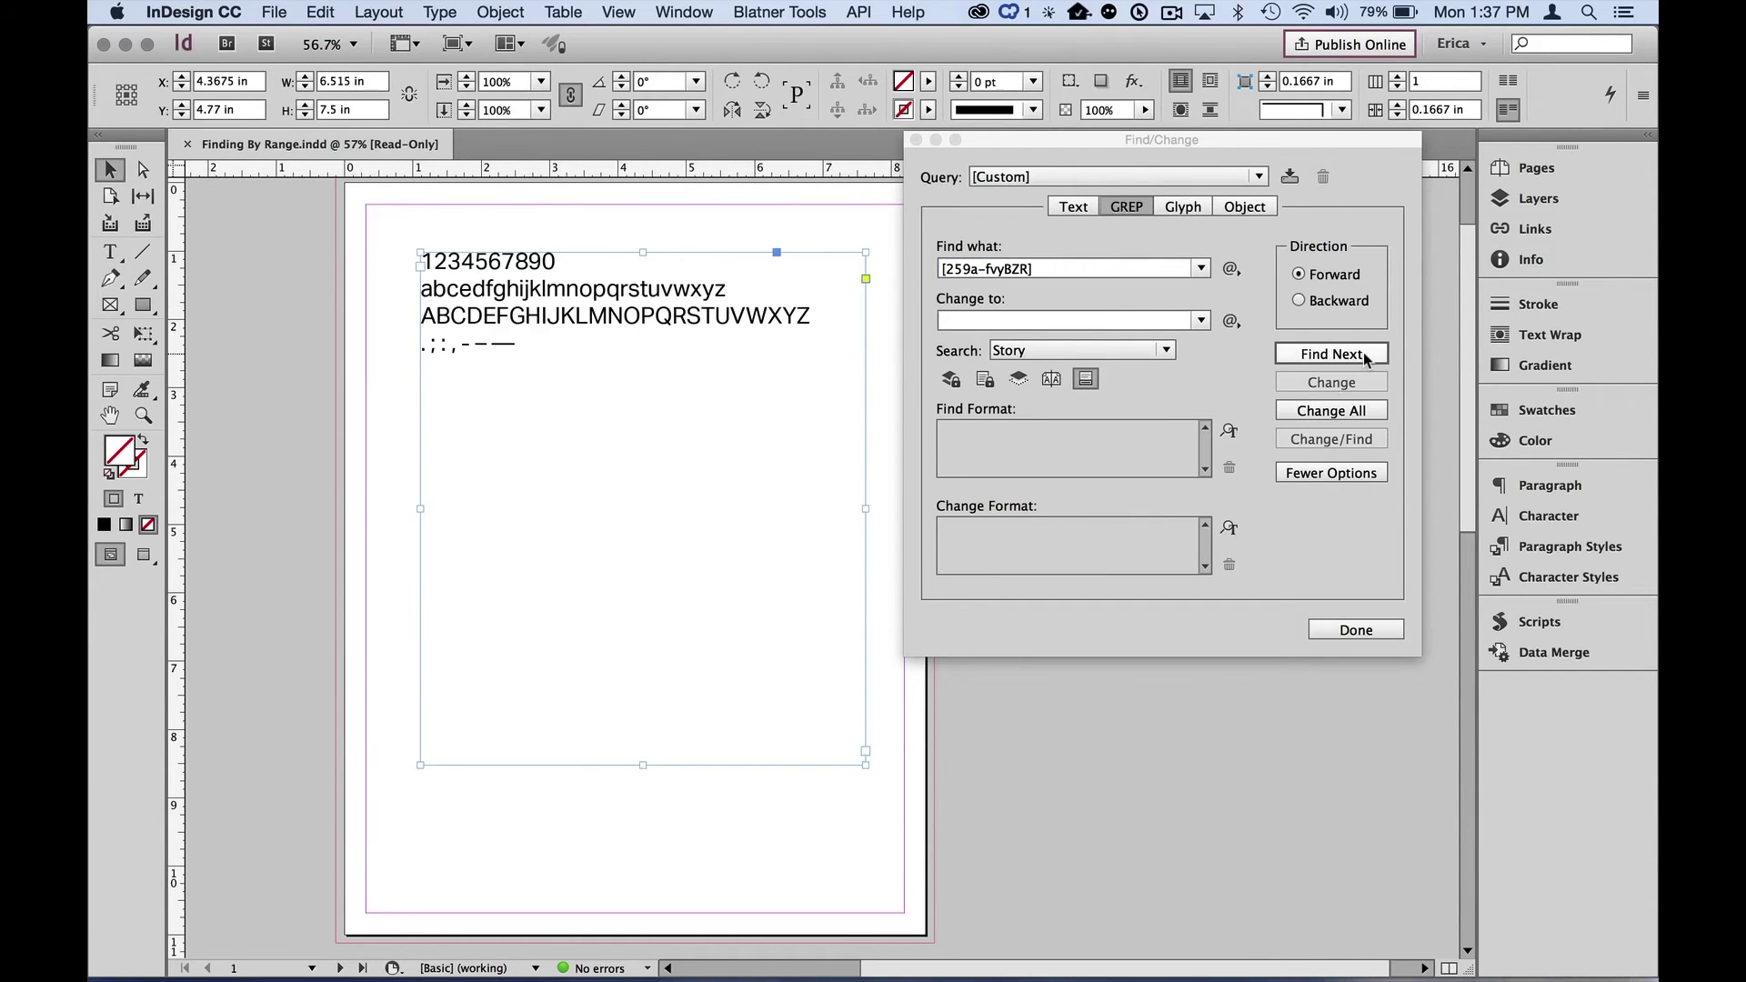
left_click(1331, 353)
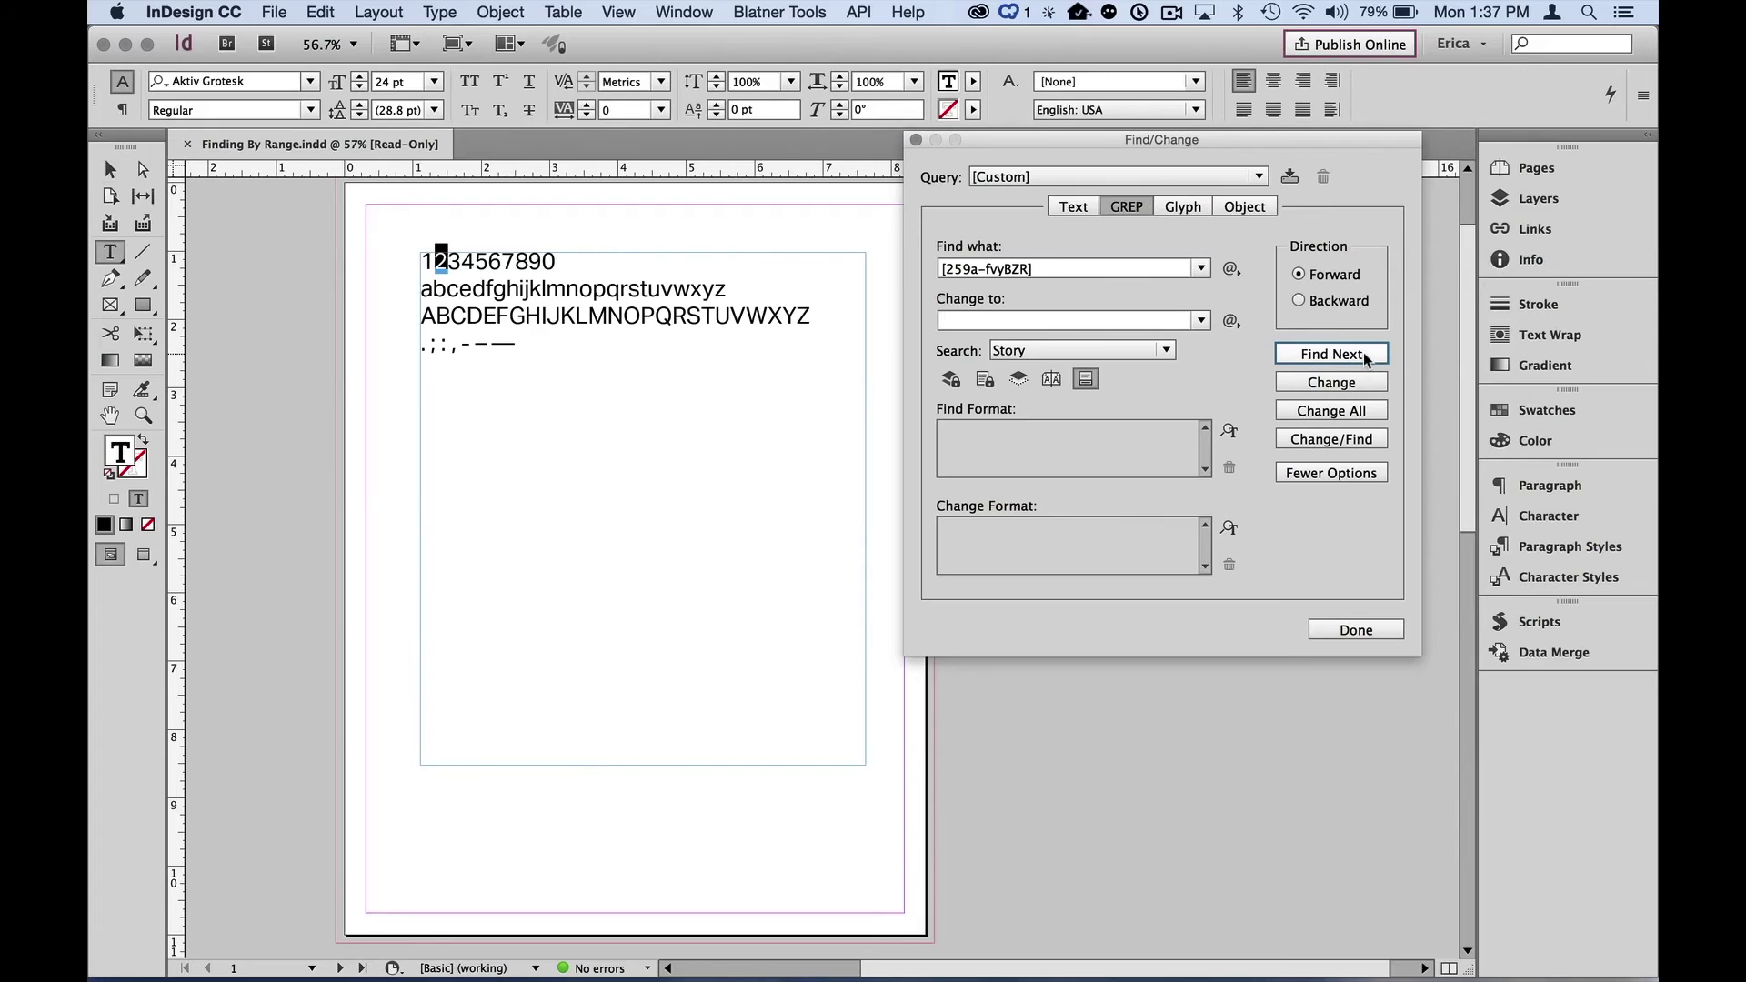
left_click(1332, 354)
left_click(1331, 353)
left_click(1331, 354)
left_click(1332, 353)
left_click(1331, 354)
left_click(1331, 354)
left_click(1331, 354)
left_click(1331, 354)
- Continue through the matches v, y, B, R and the final capital Z
left_click(1364, 357)
left_click(1364, 357)
left_click(1364, 356)
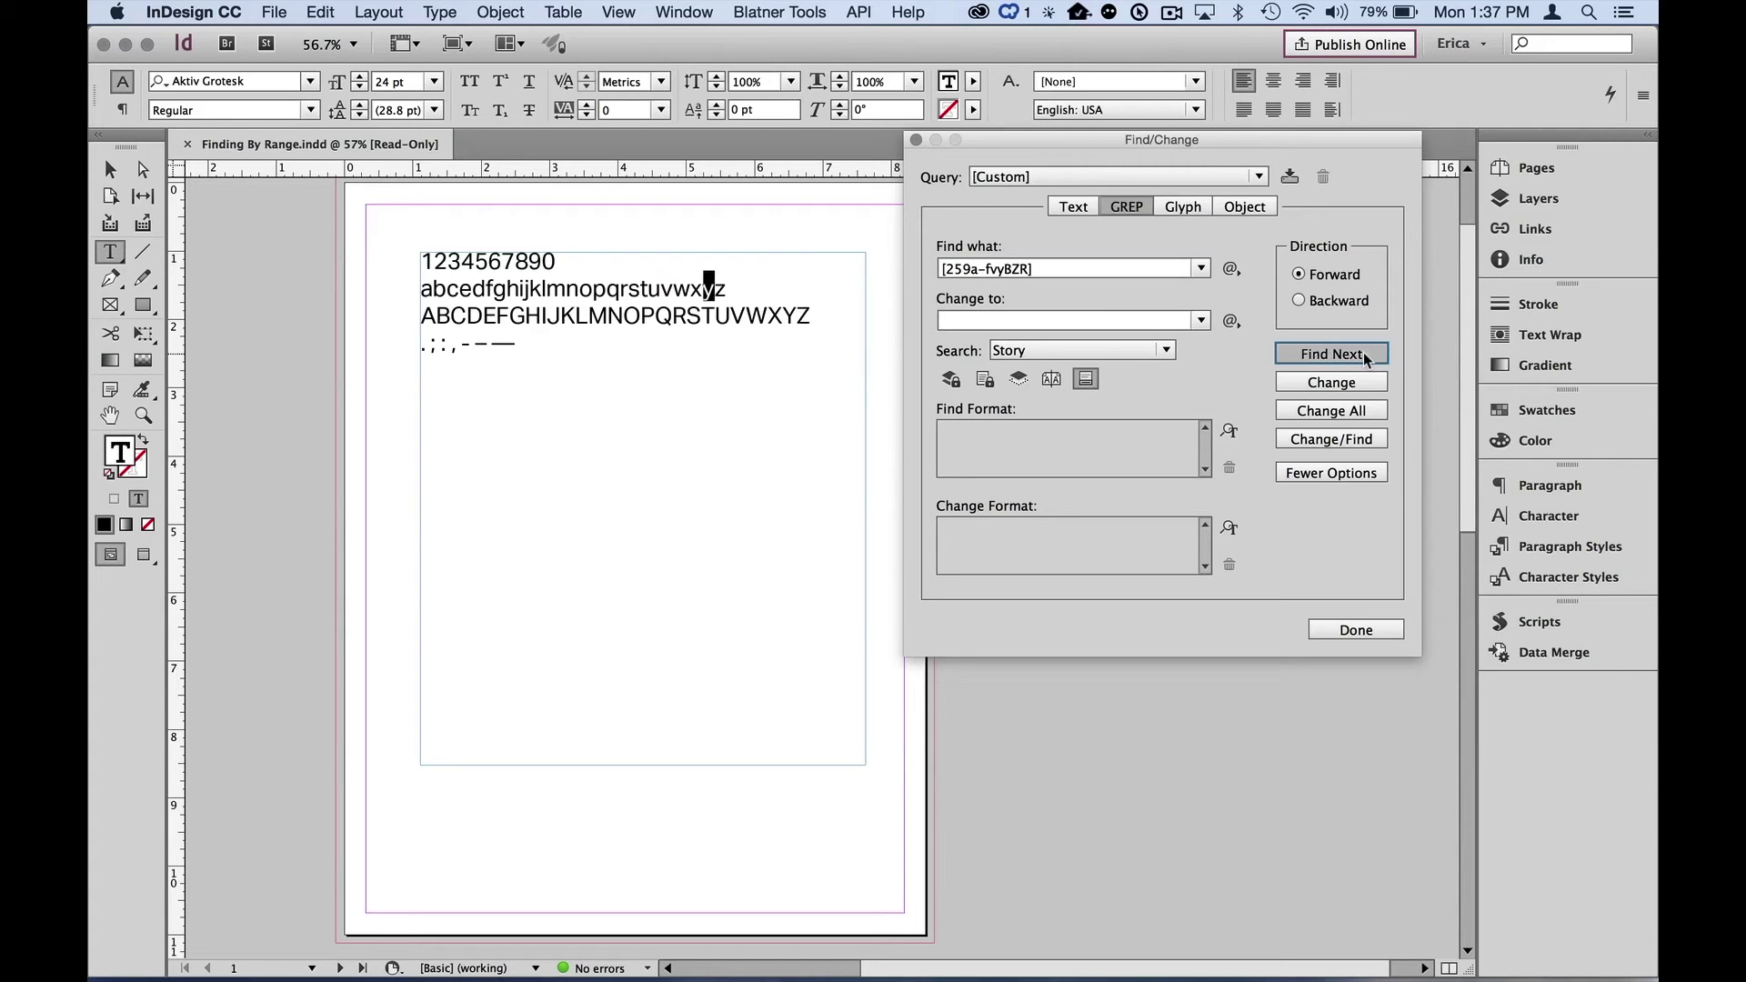
left_click(1364, 356)
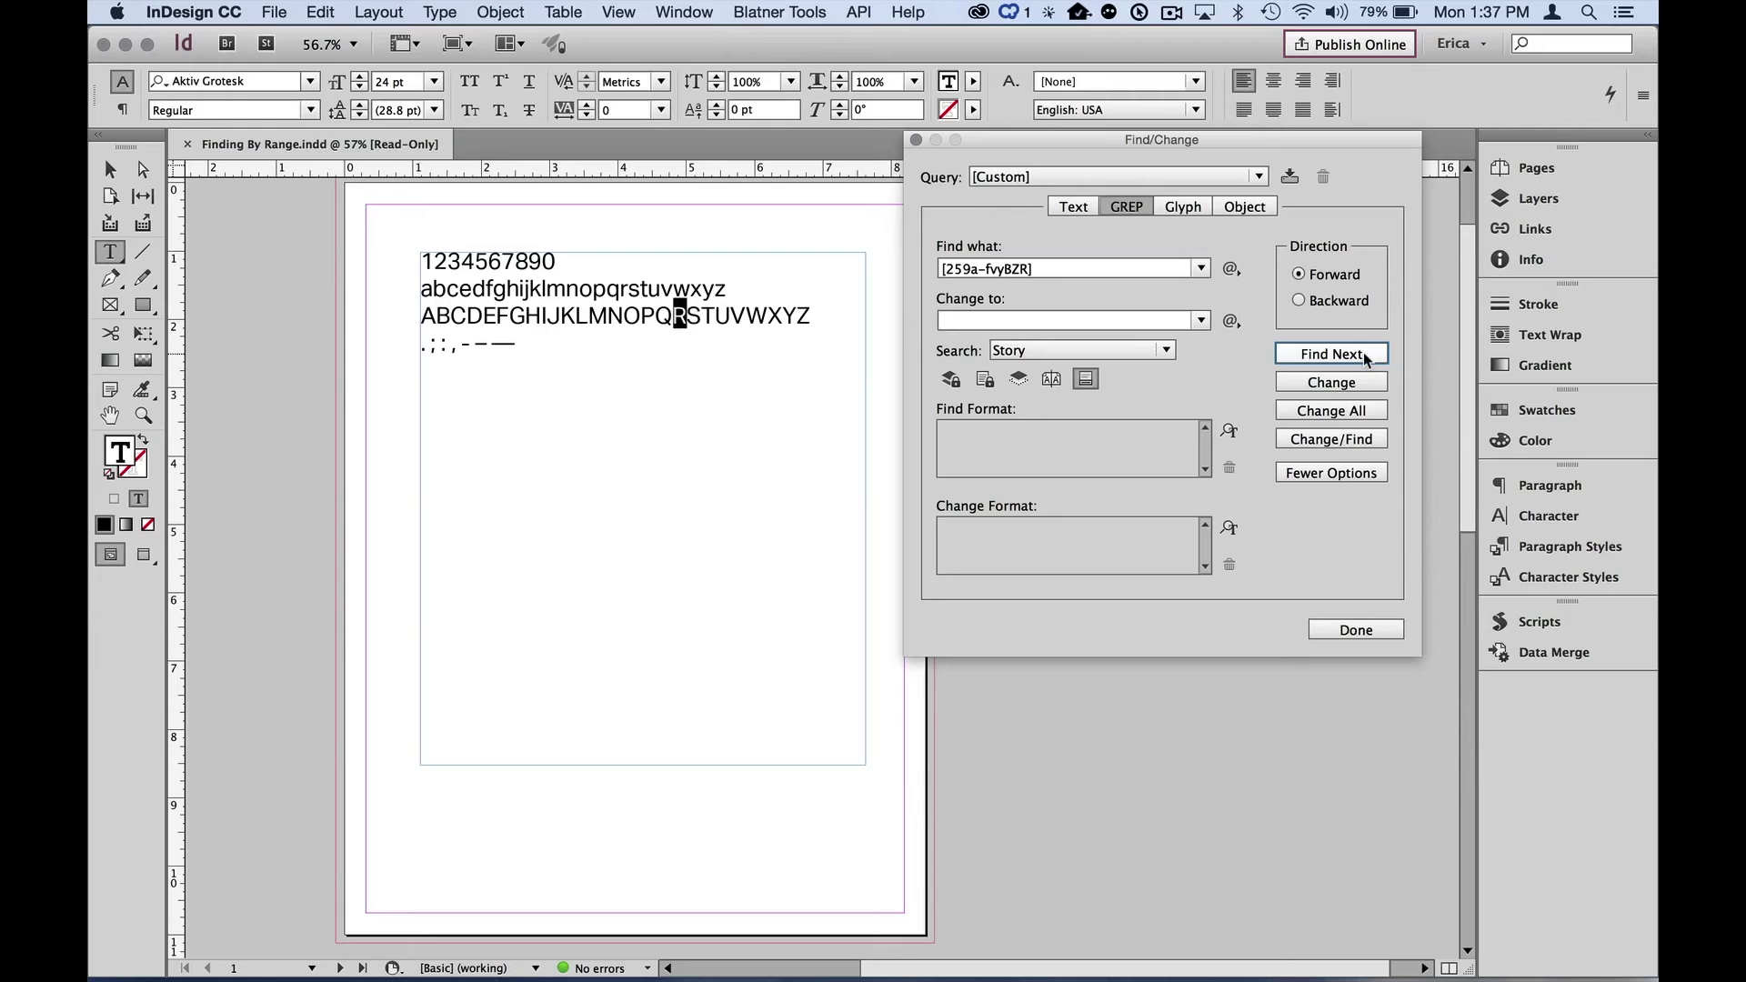
left_click(1364, 357)
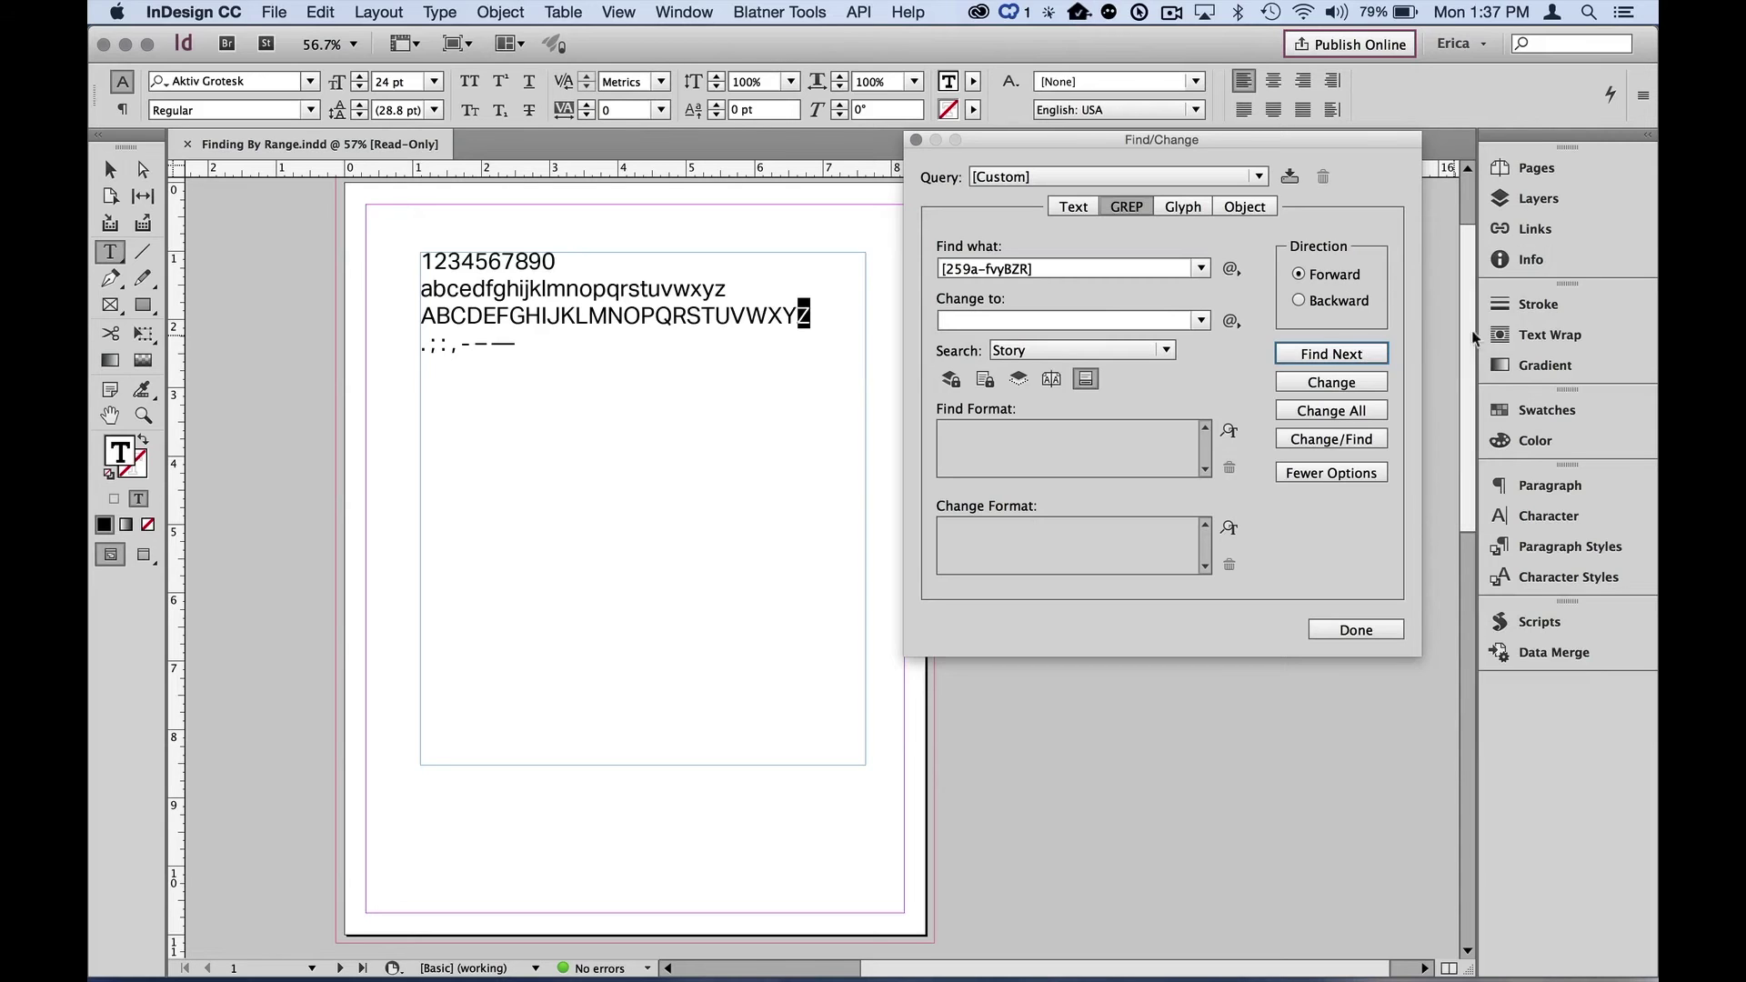
left_click(1028, 269)
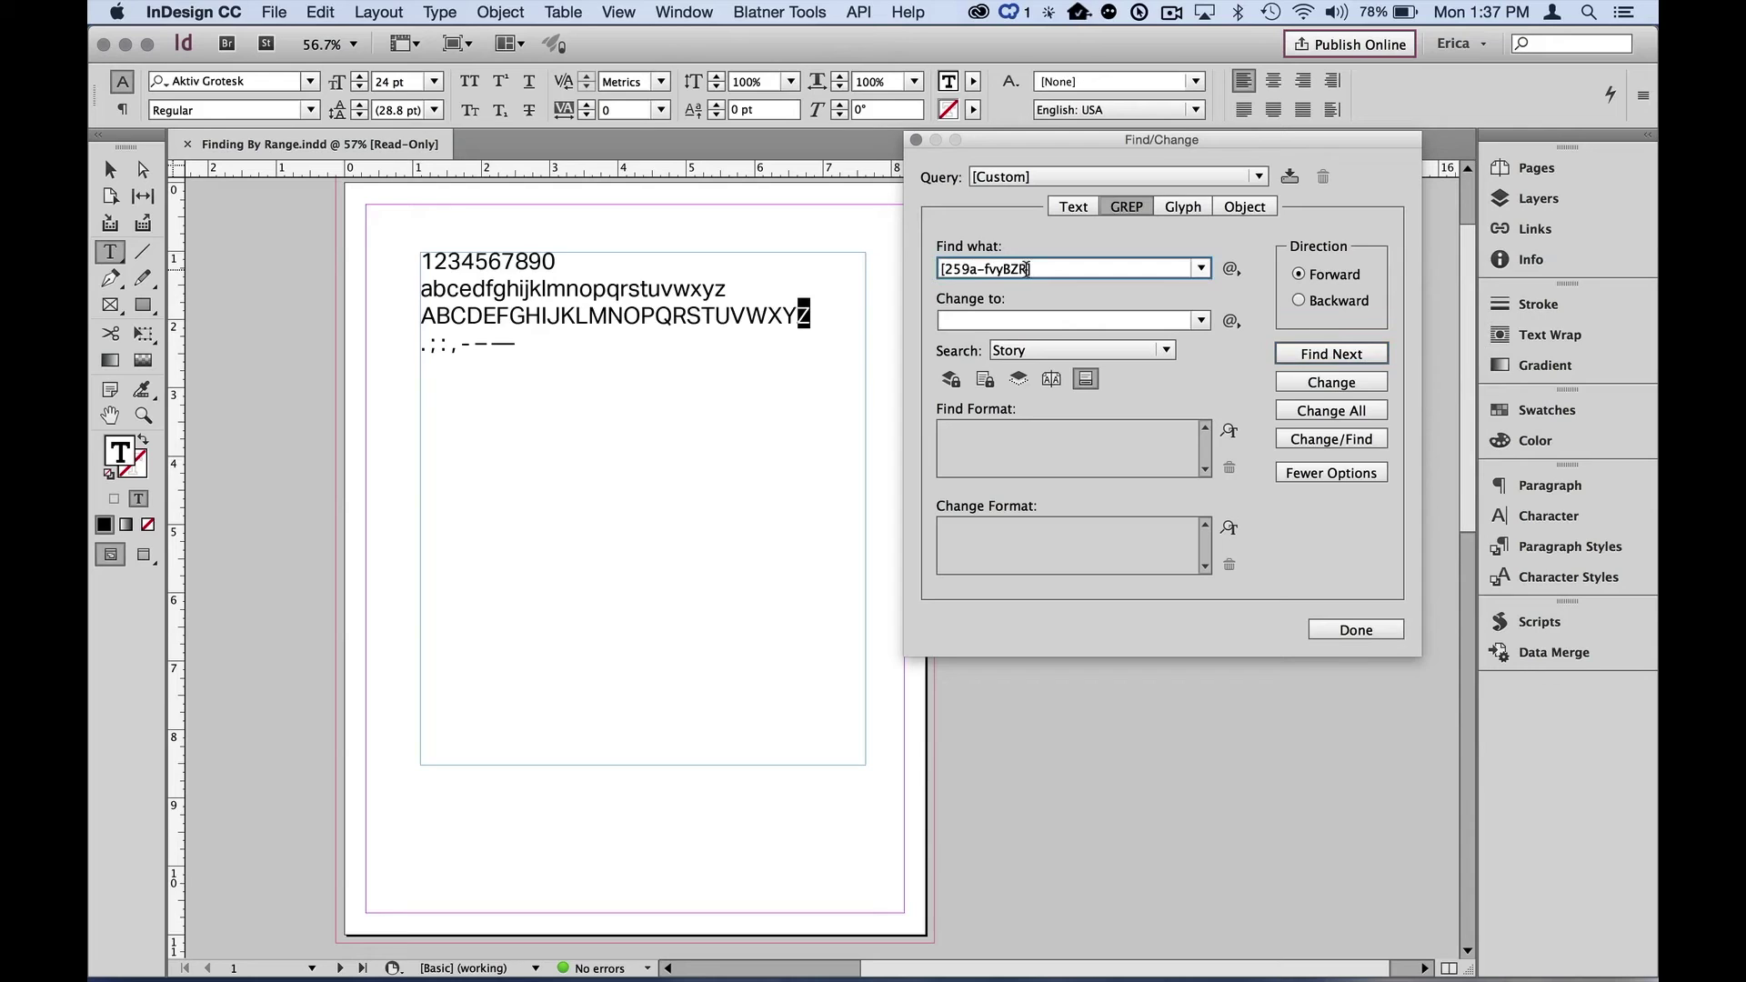
- Retype the character class as [294], briefly trying [-] first
key("BackSpace")
key("BackSpace")
key("BackSpace")
key("BackSpace")
key("BackSpace")
key("BackSpace")
key("BackSpace")
key("BackSpace")
key("BackSpace")
key("BackSpace")
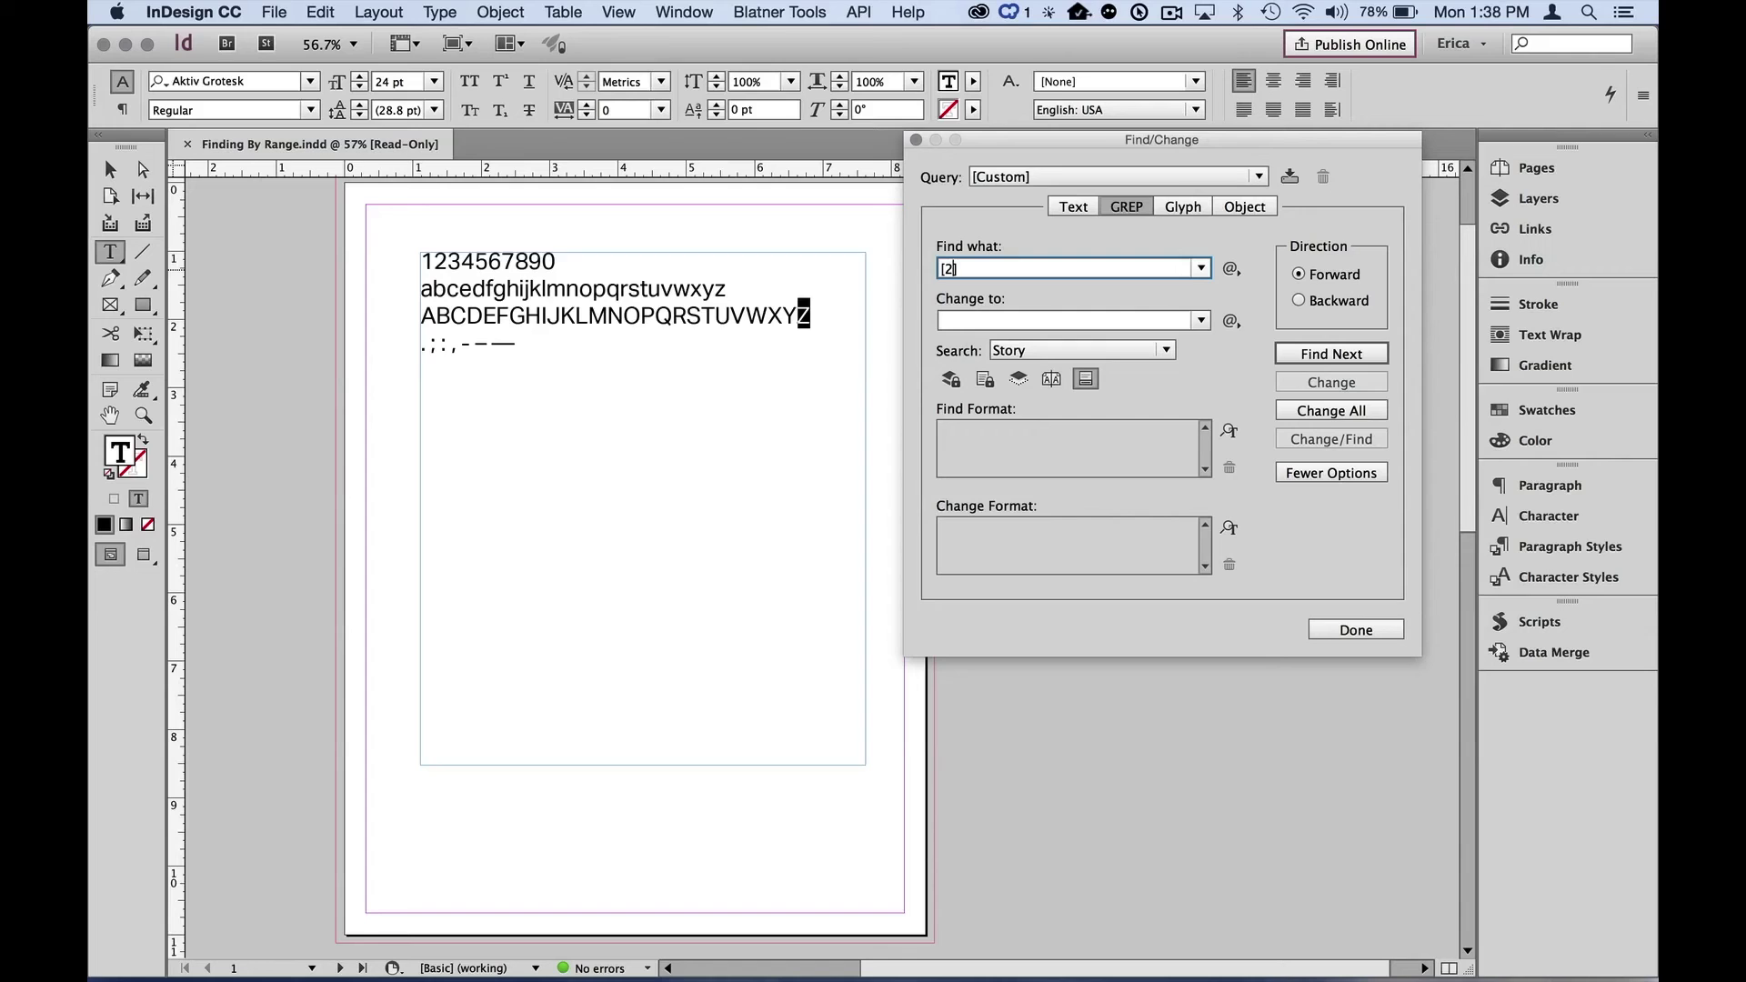
key("BackSpace")
key("BackSpace")
type("-]")
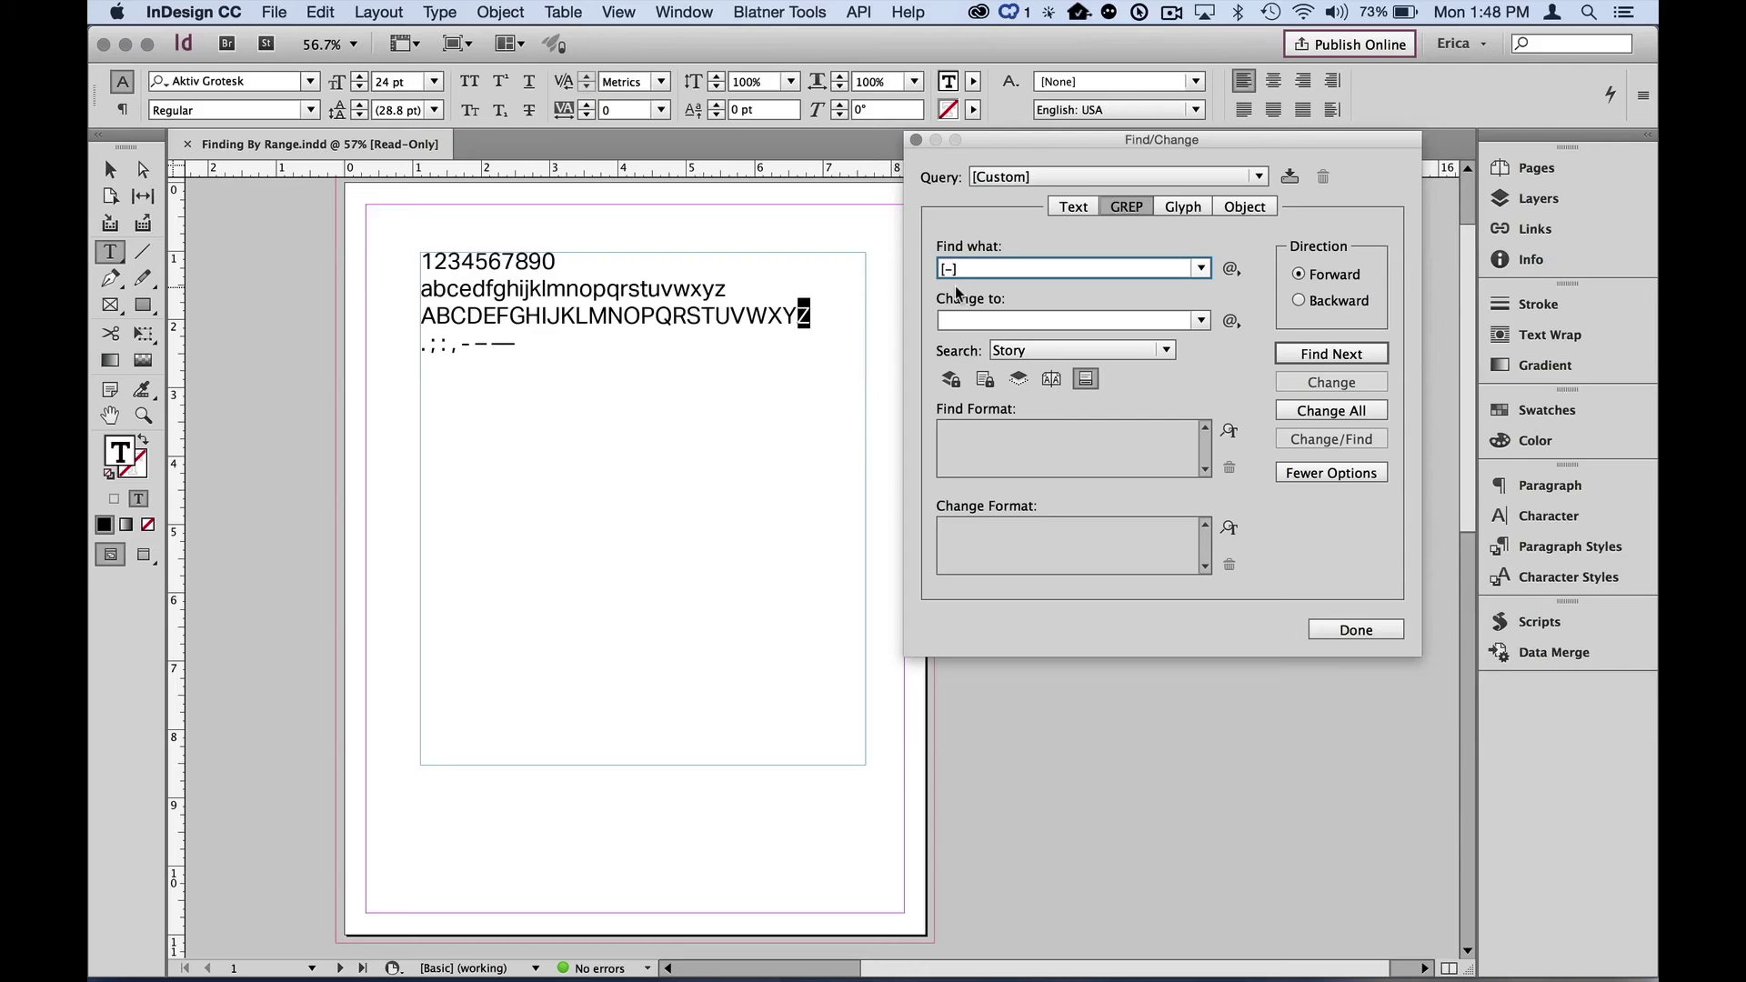
key("BackSpace")
type("294")
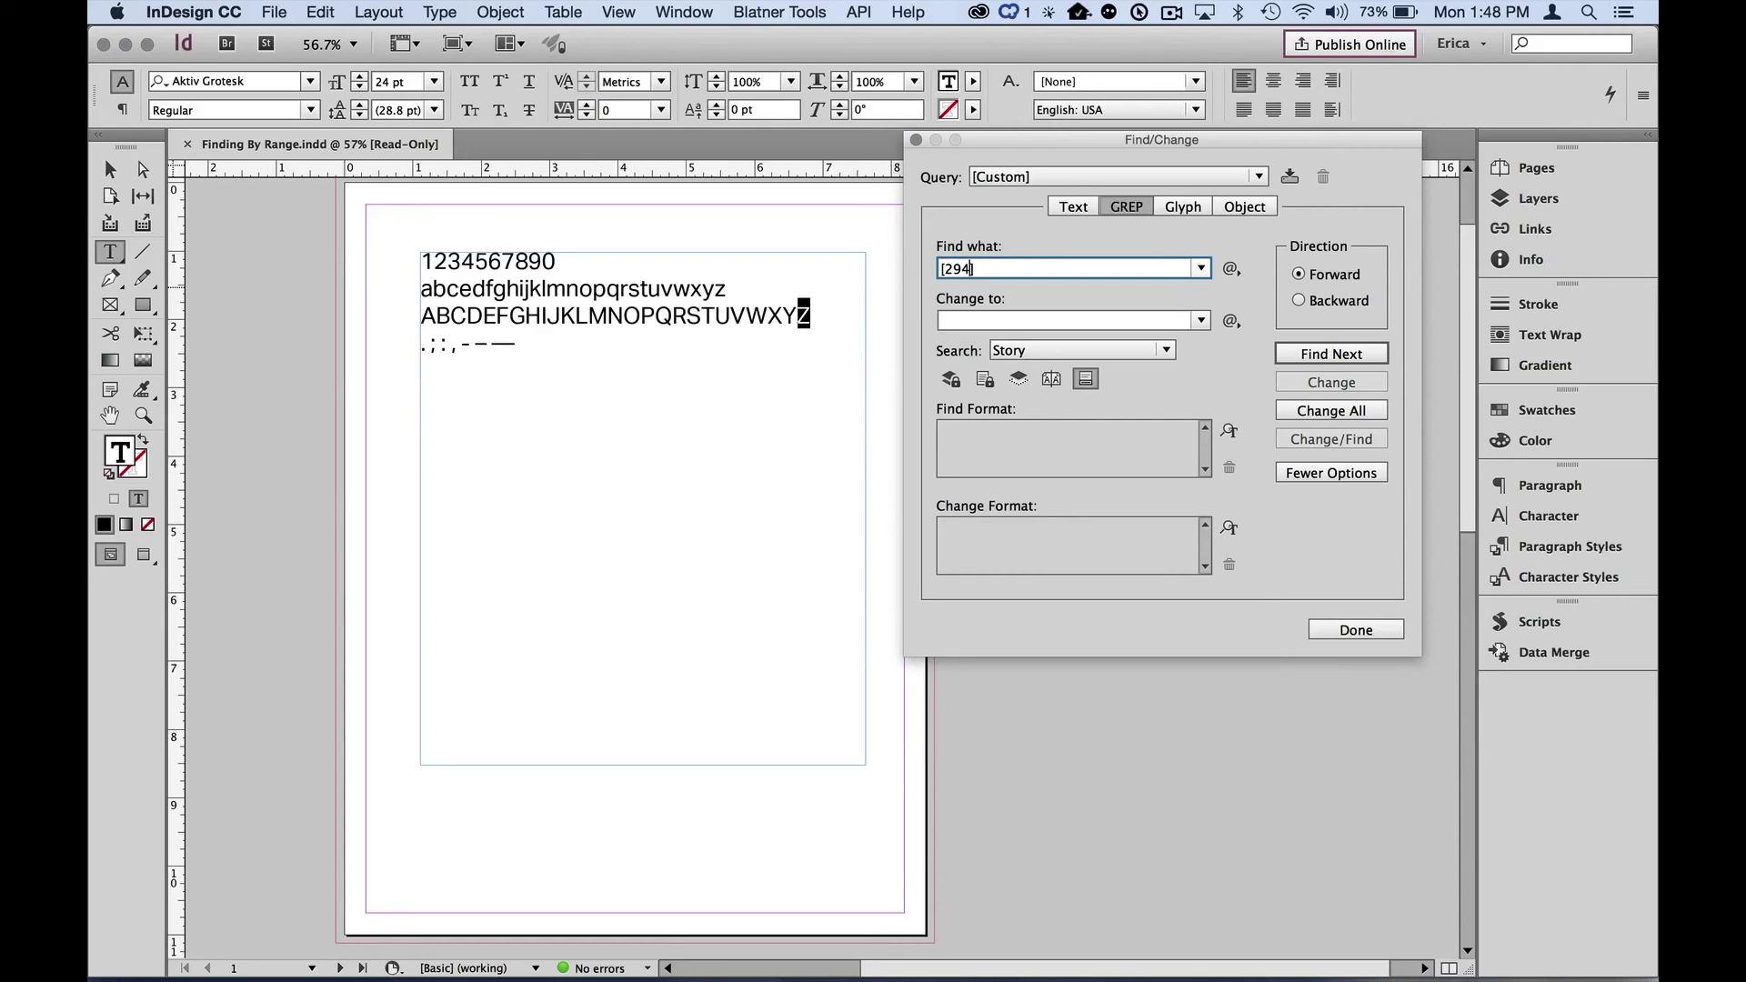